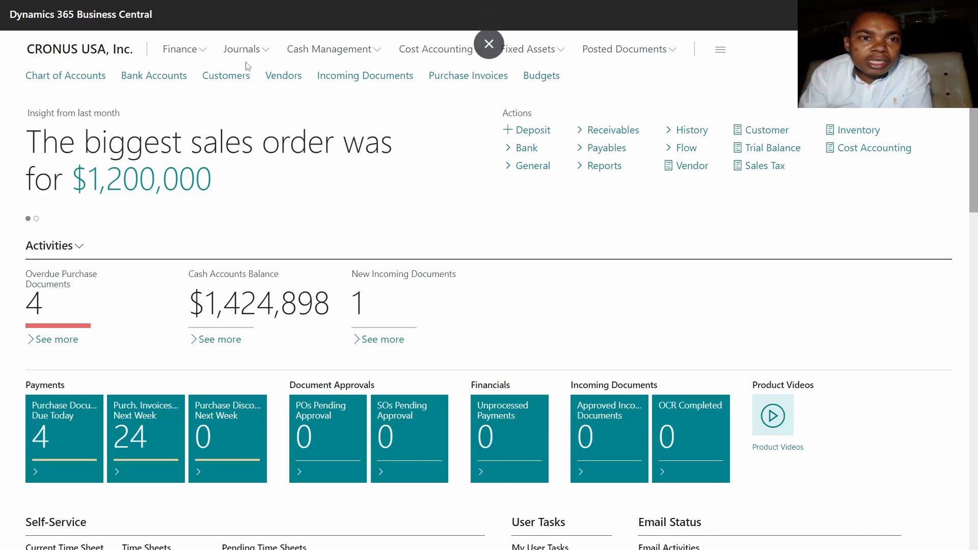
Open the CASH batch from the general journals list.
{"action": "left_click", "coordinate": [242, 49]}
{"action": "left_click", "coordinate": [51, 80]}
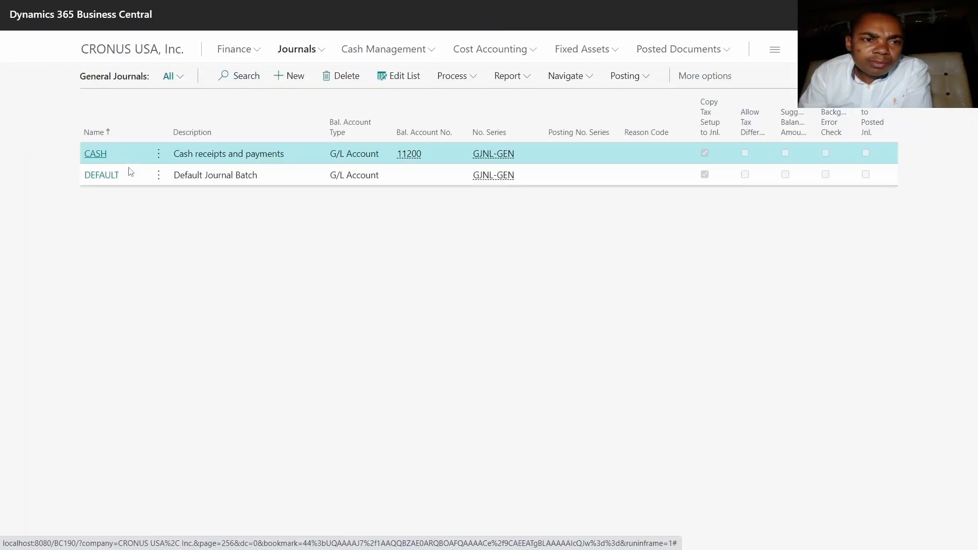
{"action": "left_click", "coordinate": [95, 154]}
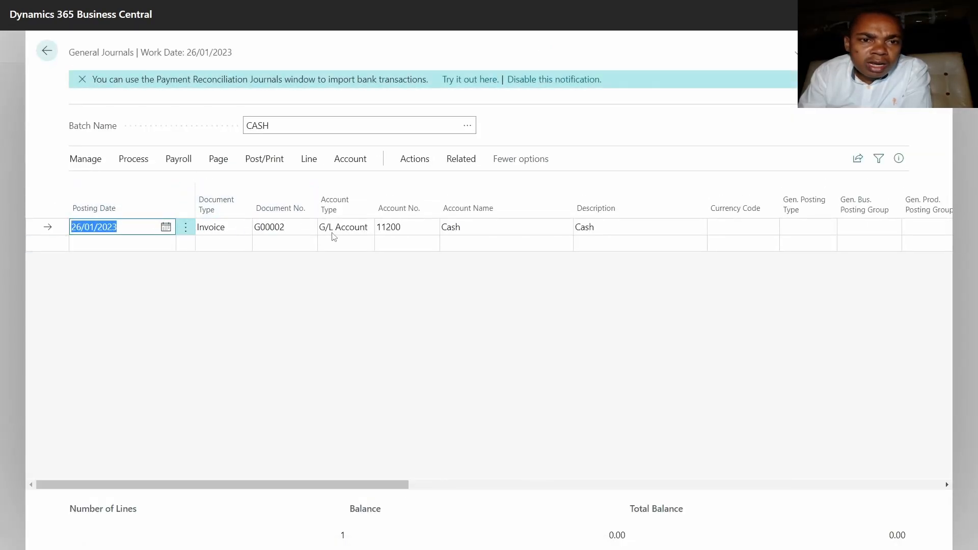
Enter a debit amount of 100 on the Cash journal line.
{"action": "left_click", "coordinate": [407, 228]}
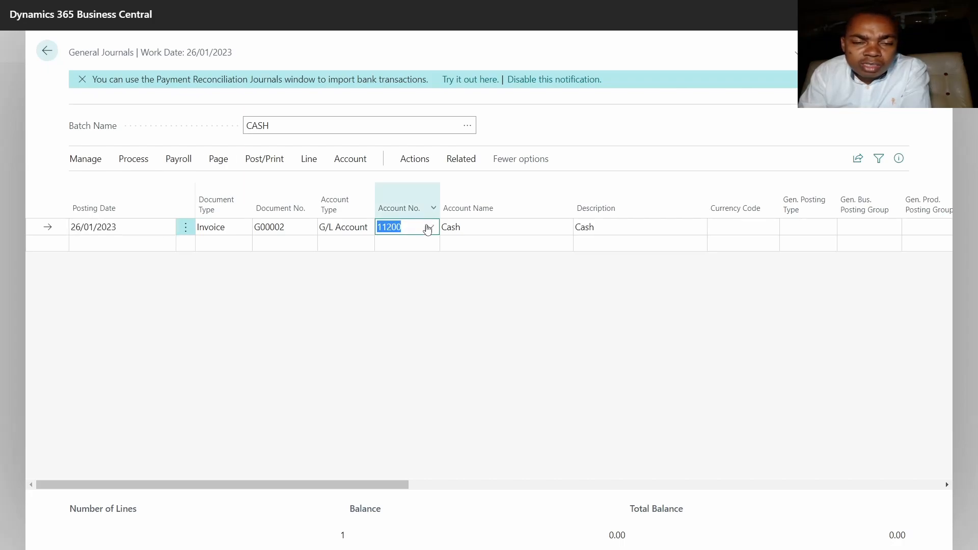
{"action": "left_click_drag", "start_coordinate": [401, 484], "coordinate": [873, 476]}
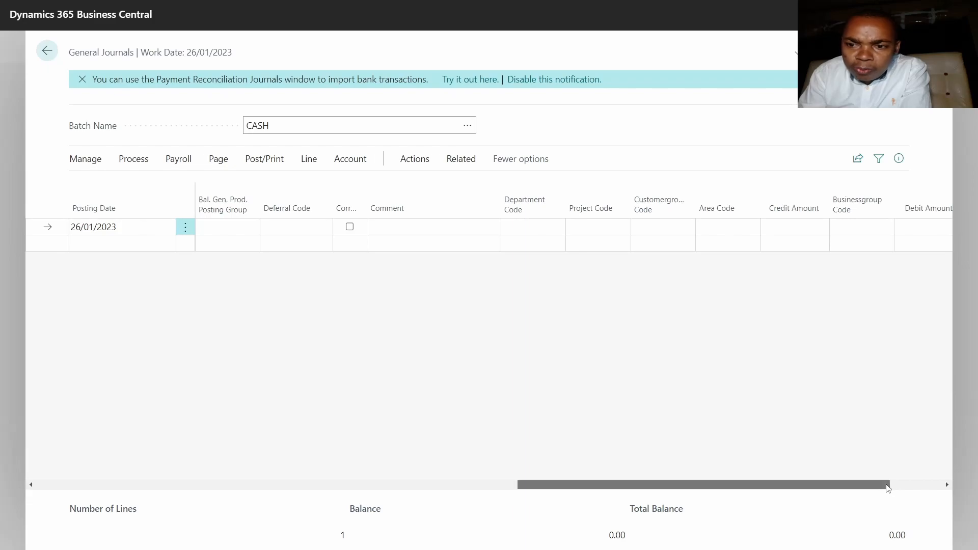
{"action": "left_click_drag", "start_coordinate": [887, 485], "coordinate": [929, 485]}
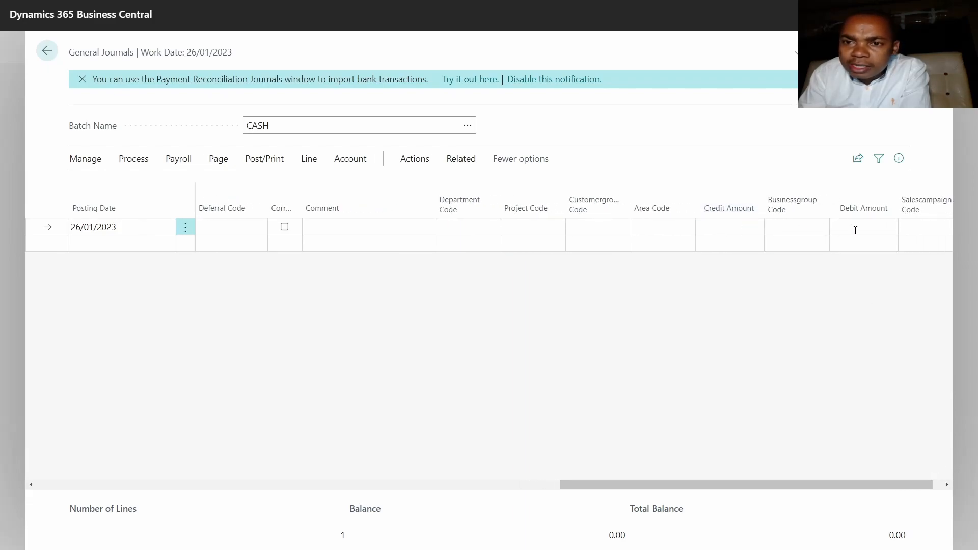
{"action": "type", "text": "100"}
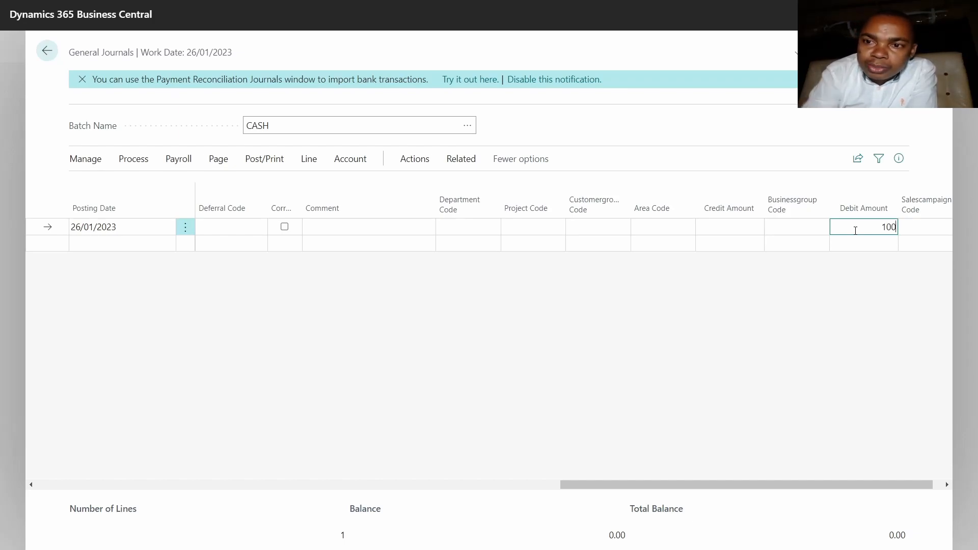
{"action": "left_click", "coordinate": [798, 228]}
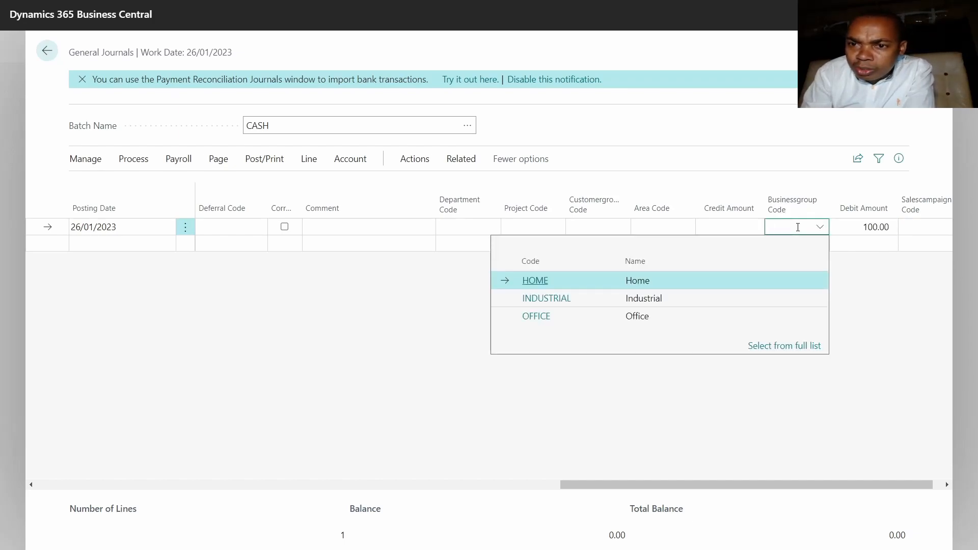
{"action": "left_click", "coordinate": [469, 227]}
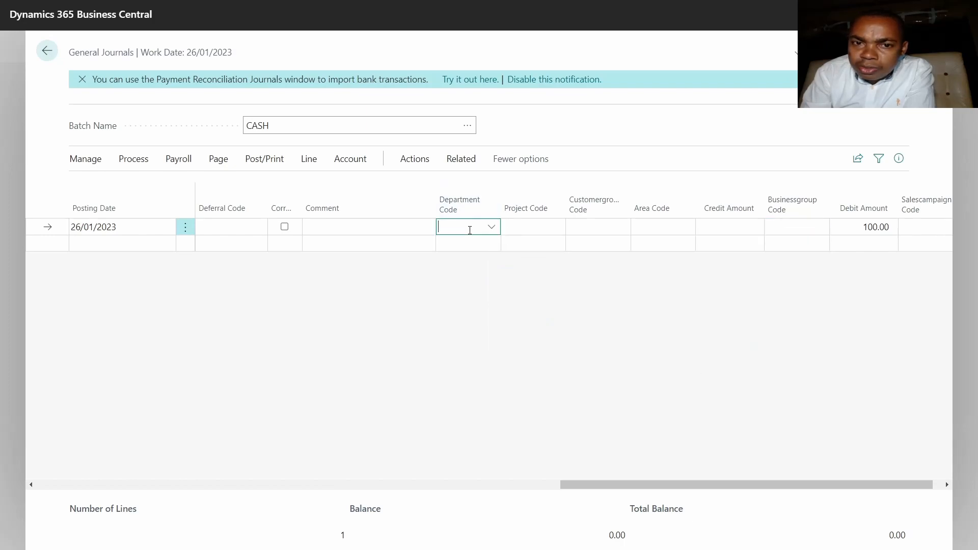
{"action": "left_click", "coordinate": [222, 227]}
Add a second invoice line to the journal and set its document number to G00002.
{"action": "left_click_drag", "start_coordinate": [611, 490], "coordinate": [91, 488]}
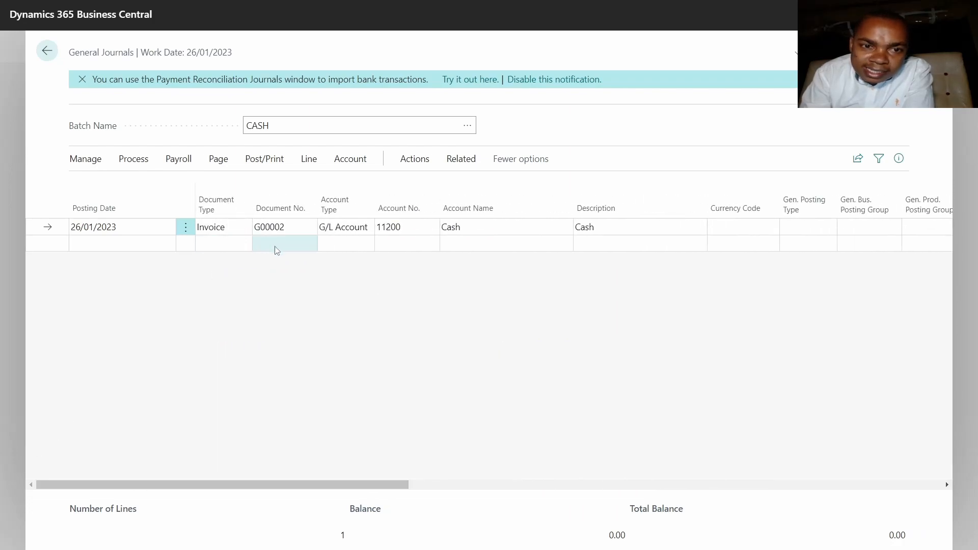
{"action": "left_click", "coordinate": [396, 248]}
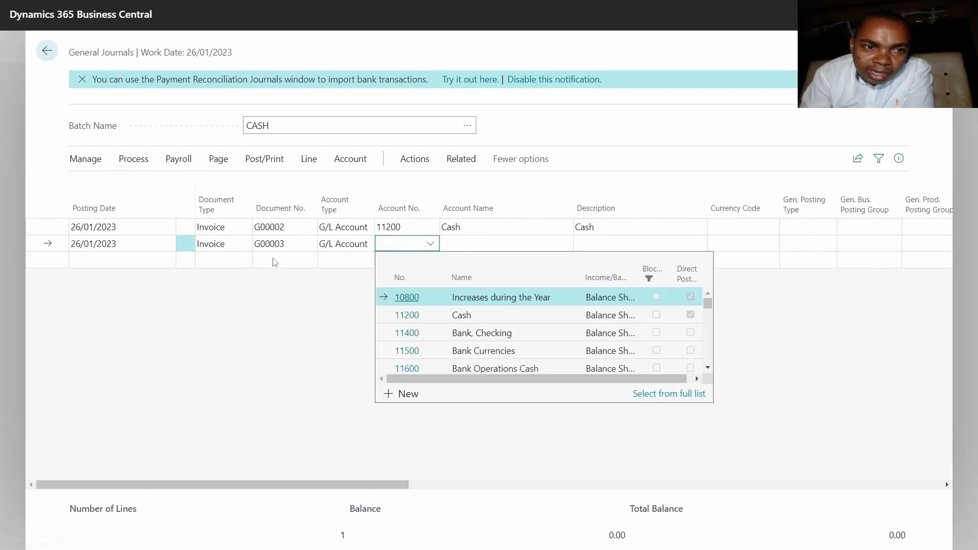
{"action": "left_click", "coordinate": [295, 244]}
{"action": "left_click", "coordinate": [296, 243]}
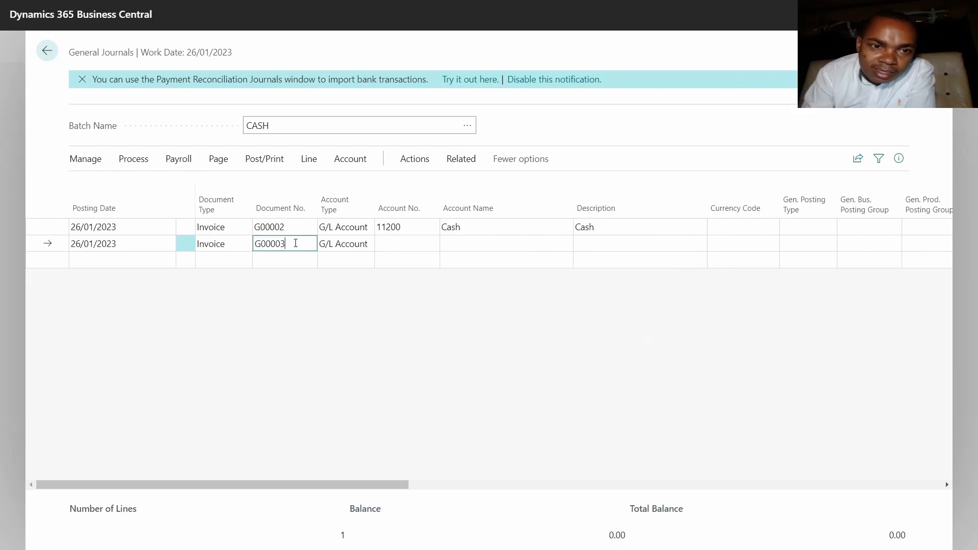
{"action": "key", "text": "BackSpace"}
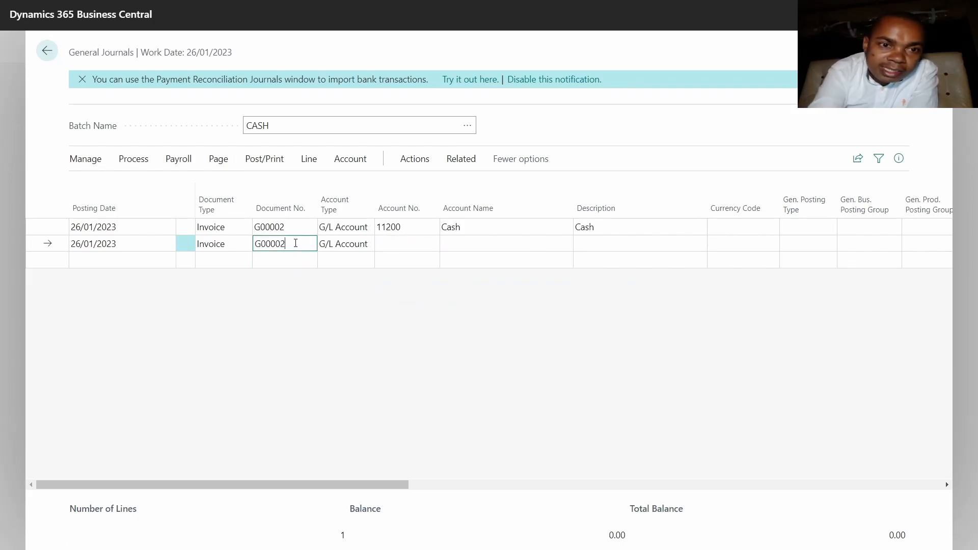
Choose Accrued Interest as the G/L account for the second journal line.
{"action": "left_click", "coordinate": [397, 244]}
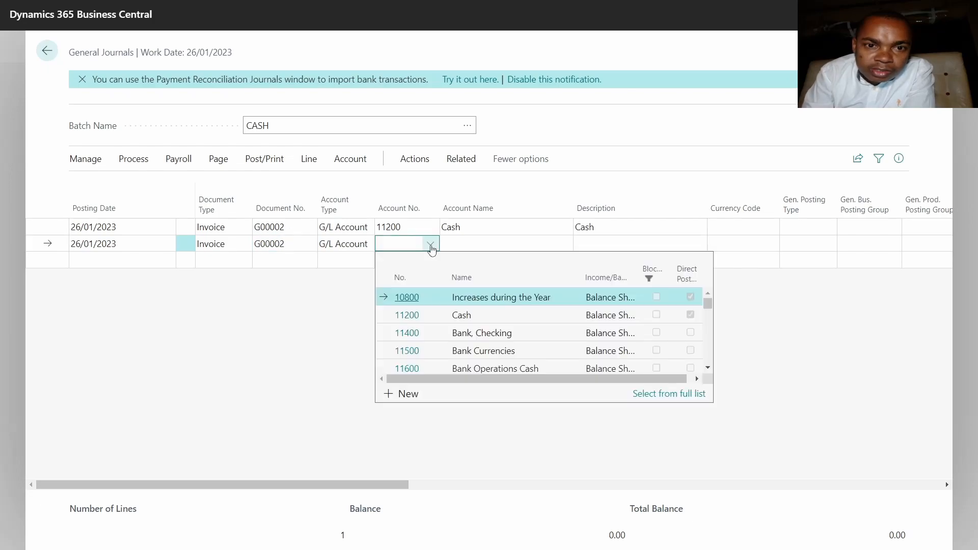
{"action": "scroll", "coordinate": [493, 335], "scroll_direction": "down", "scroll_amount": 3}
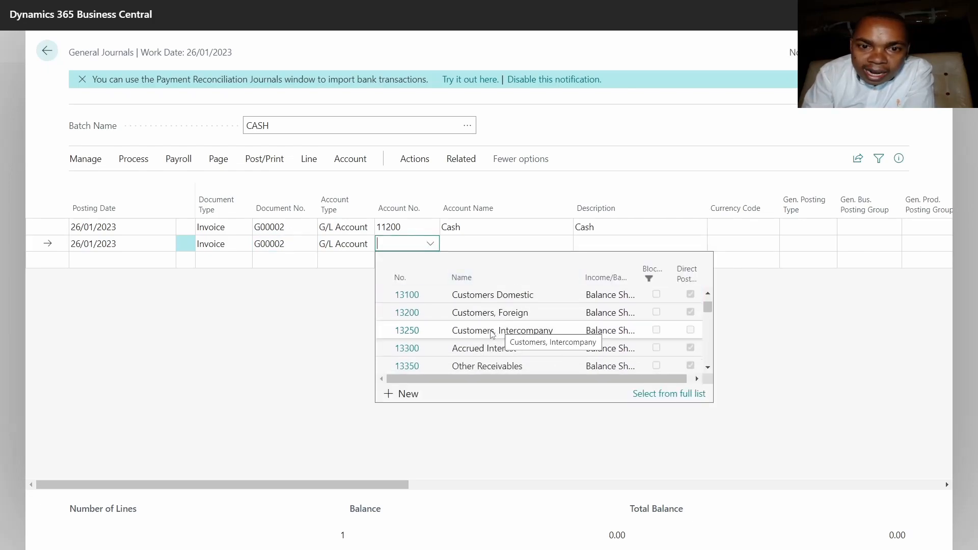
{"action": "left_click", "coordinate": [471, 350]}
{"action": "left_click", "coordinate": [482, 241]}
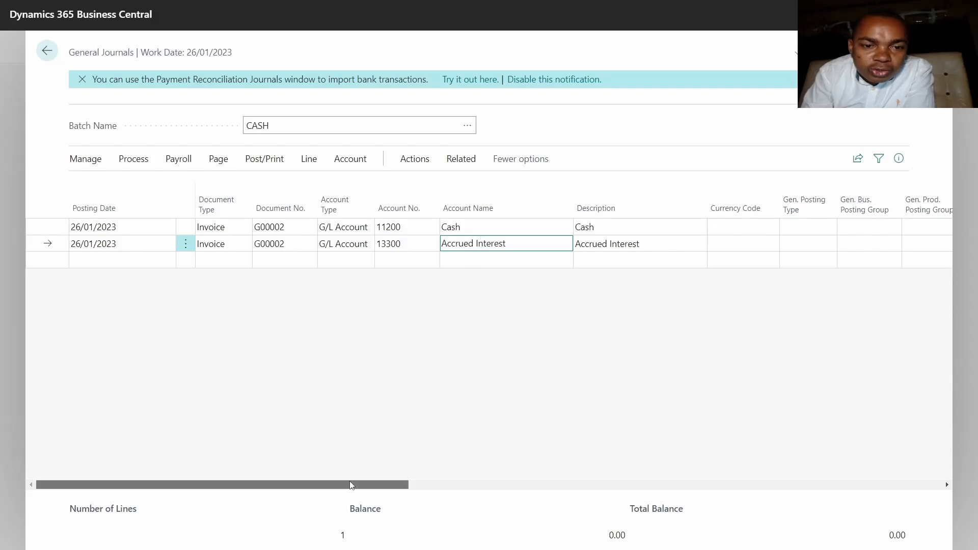
Enter a credit amount of 100 on the Accrued Interest line.
{"action": "left_click_drag", "start_coordinate": [351, 485], "coordinate": [912, 450]}
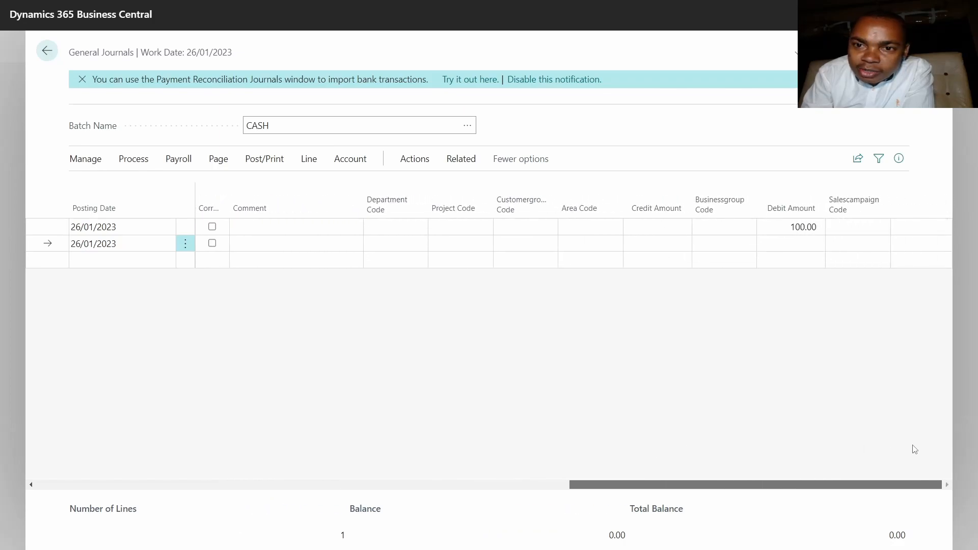
{"action": "left_click", "coordinate": [653, 245]}
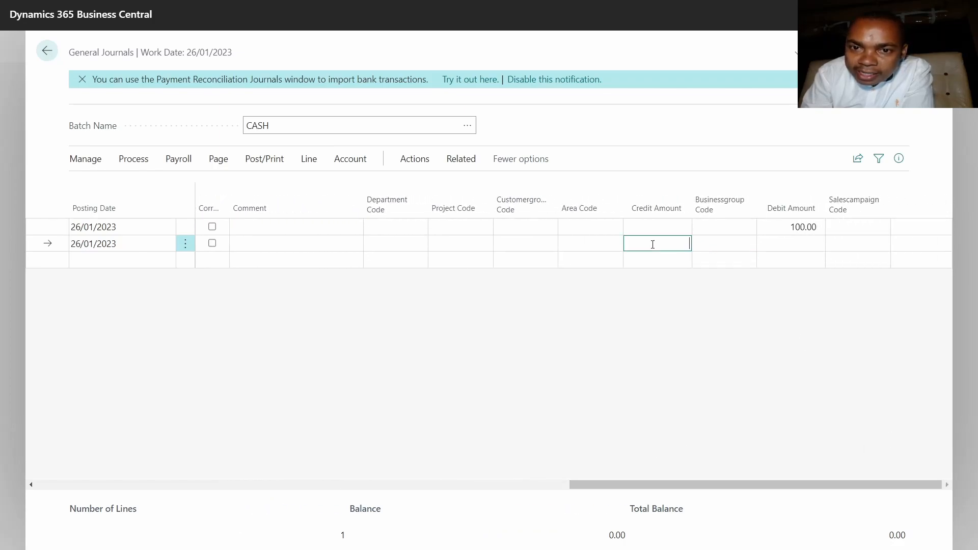
{"action": "type", "text": "100"}
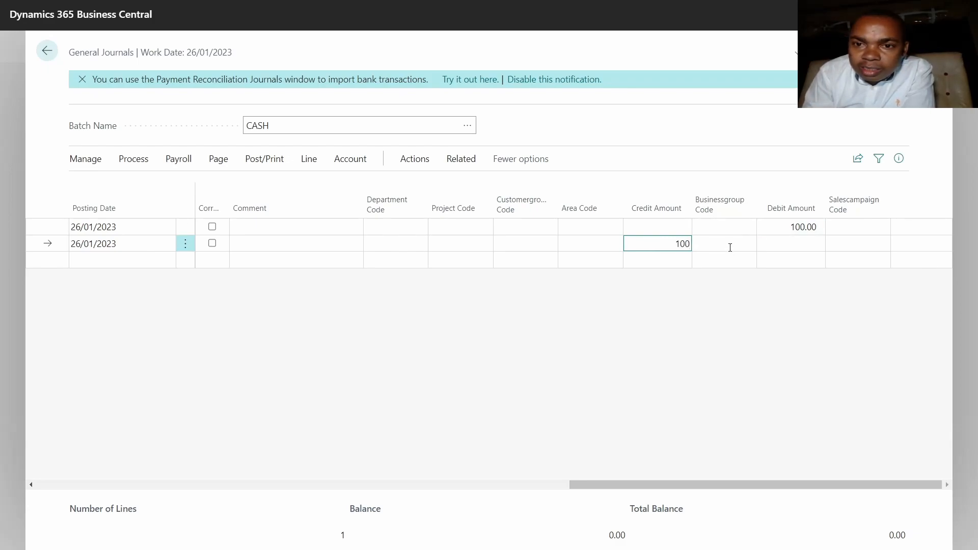
{"action": "left_click", "coordinate": [730, 248]}
{"action": "left_click", "coordinate": [581, 244]}
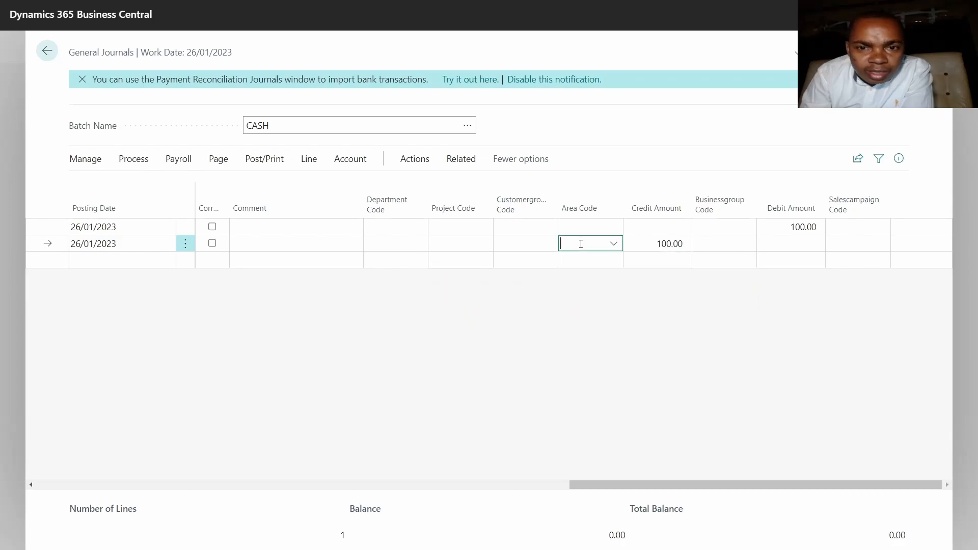
{"action": "left_click", "coordinate": [504, 243]}
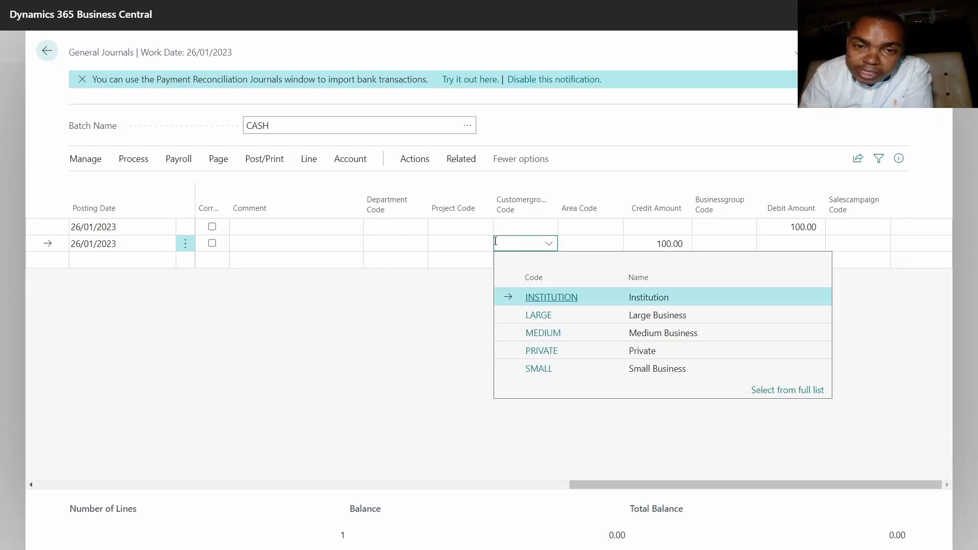
{"action": "left_click", "coordinate": [461, 249]}
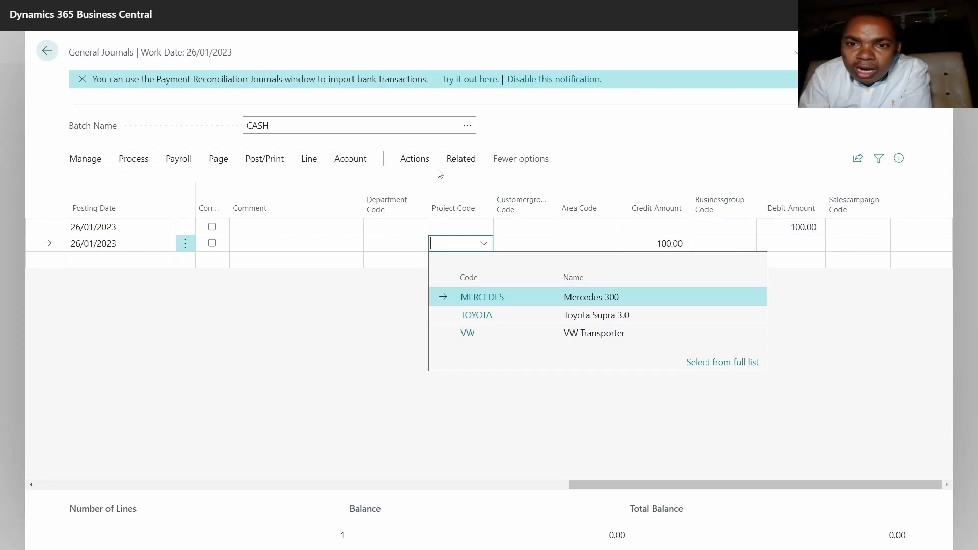
{"action": "left_click", "coordinate": [661, 246]}
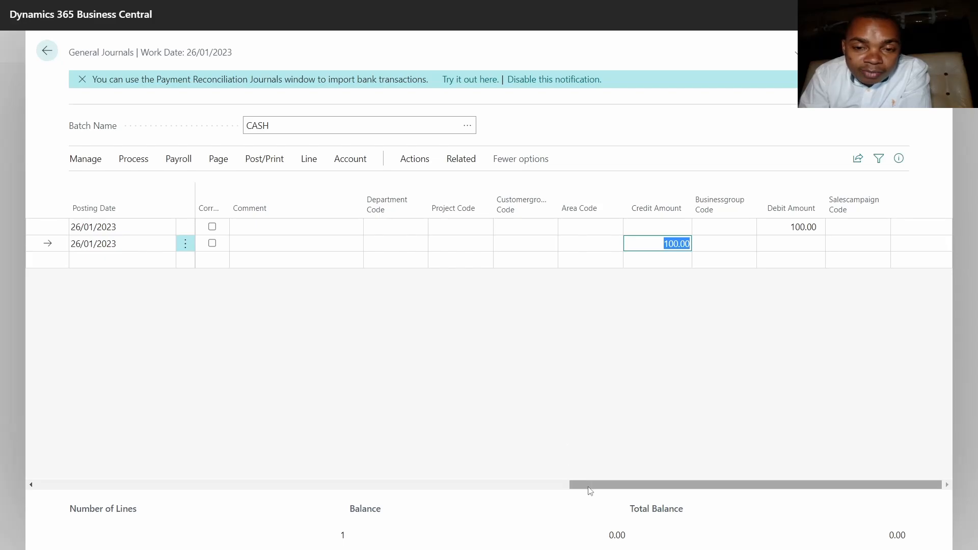
Compare the signed values in the Amount column for the Cash and Accrued Interest lines.
{"action": "left_click_drag", "start_coordinate": [589, 488], "coordinate": [19, 518]}
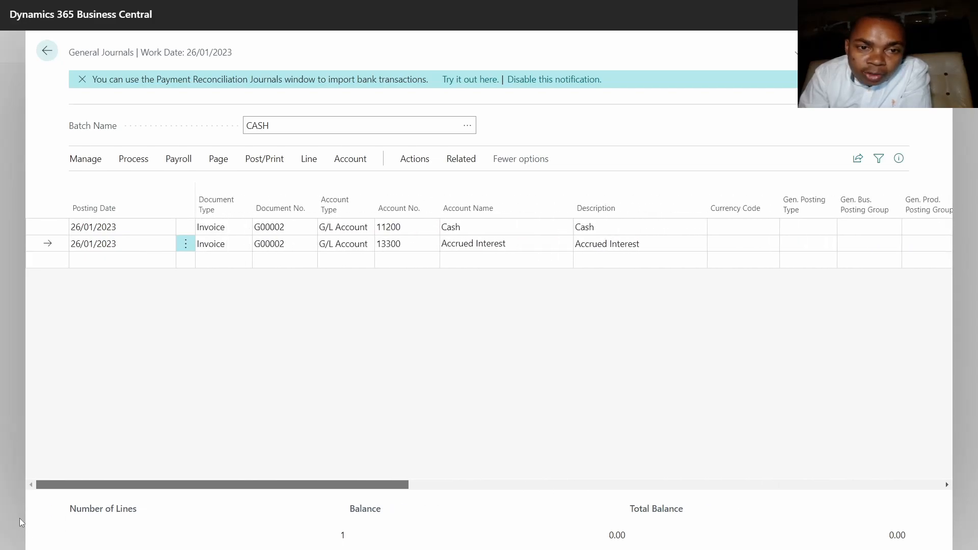
{"action": "left_click_drag", "start_coordinate": [80, 483], "coordinate": [218, 488]}
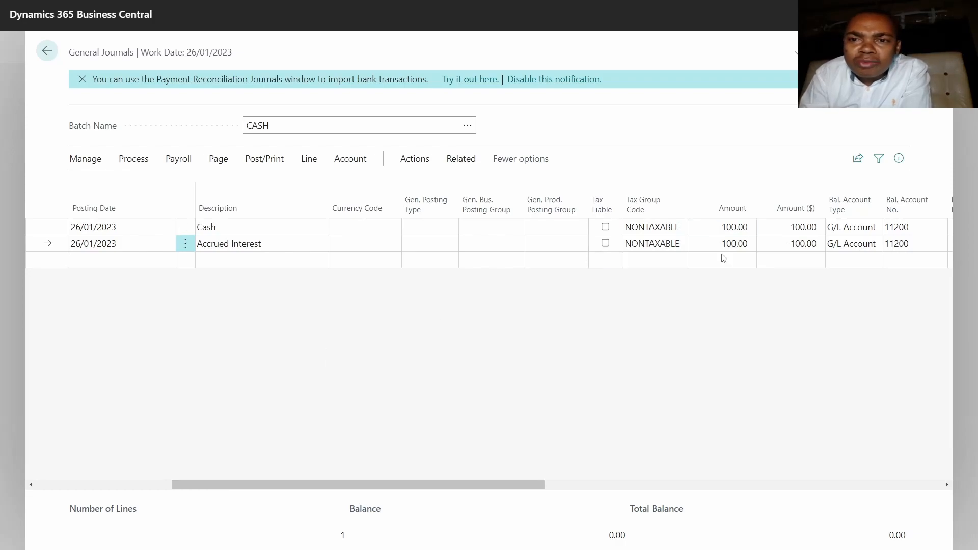
{"action": "left_click", "coordinate": [724, 229]}
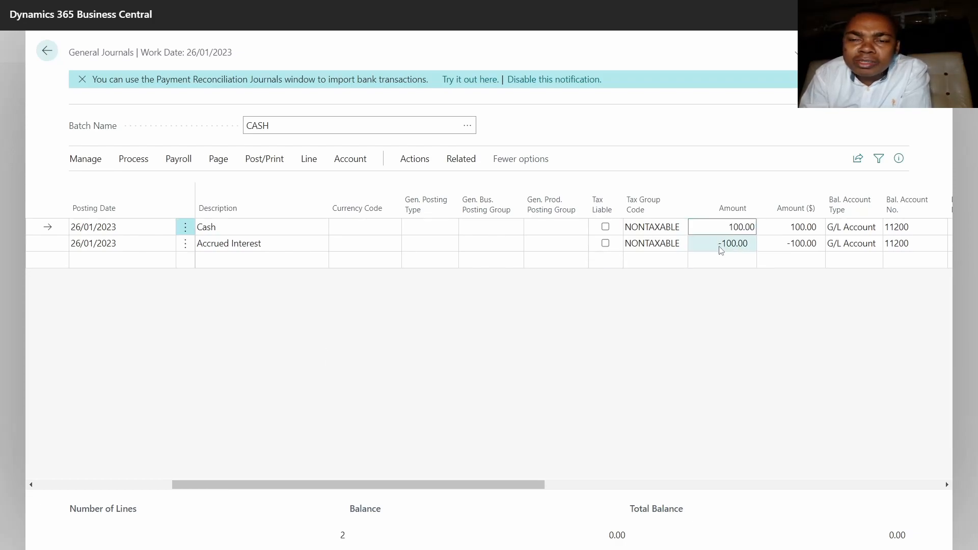
{"action": "left_click", "coordinate": [721, 245]}
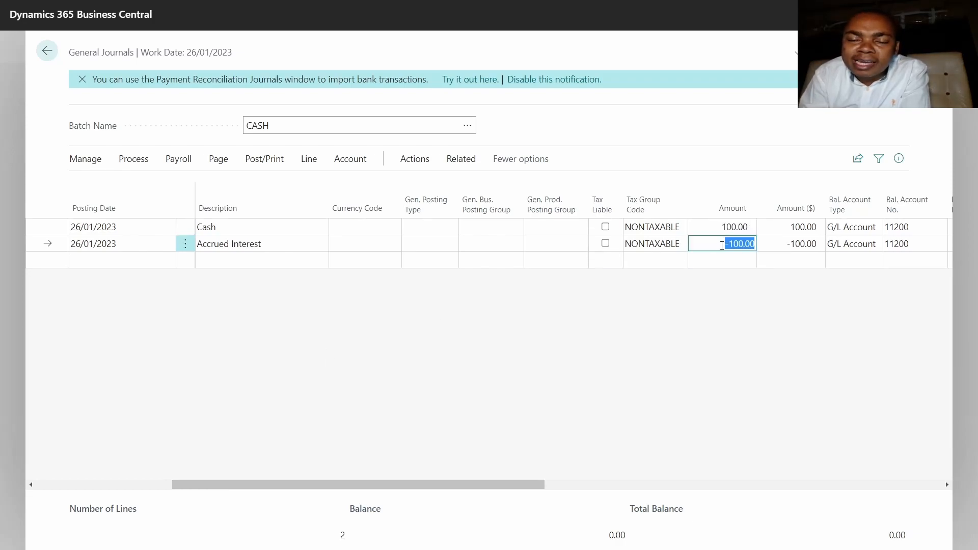
{"action": "left_click", "coordinate": [724, 229]}
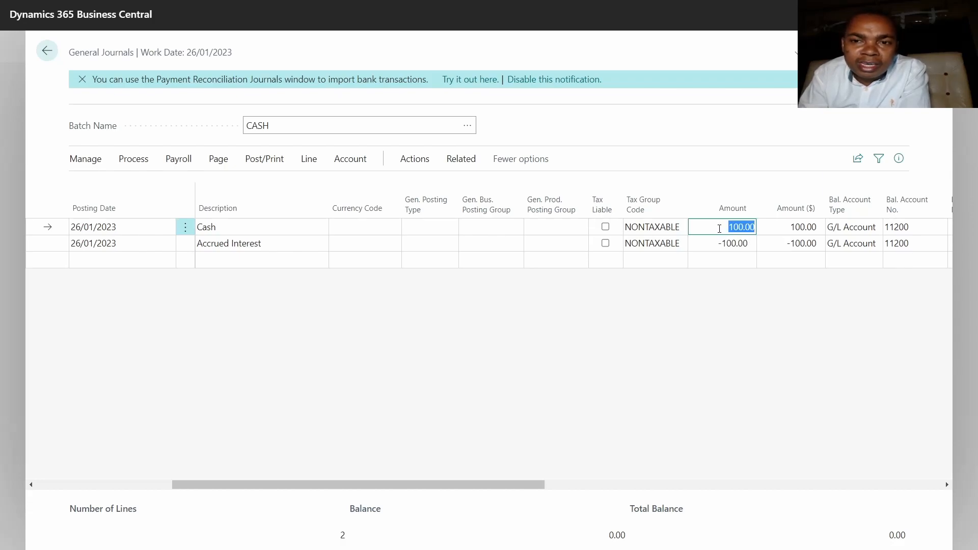
{"action": "left_click", "coordinate": [722, 243]}
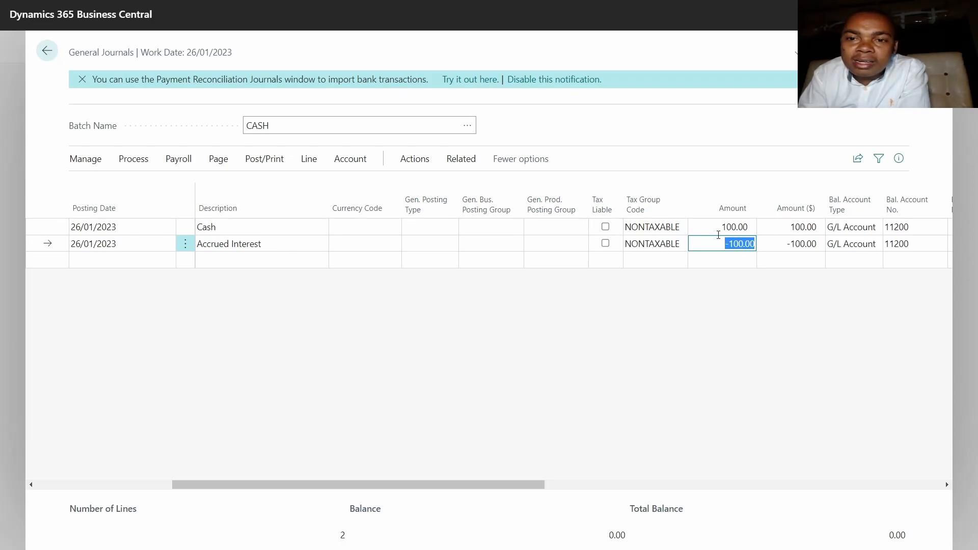
{"action": "key", "text": "BackSpace"}
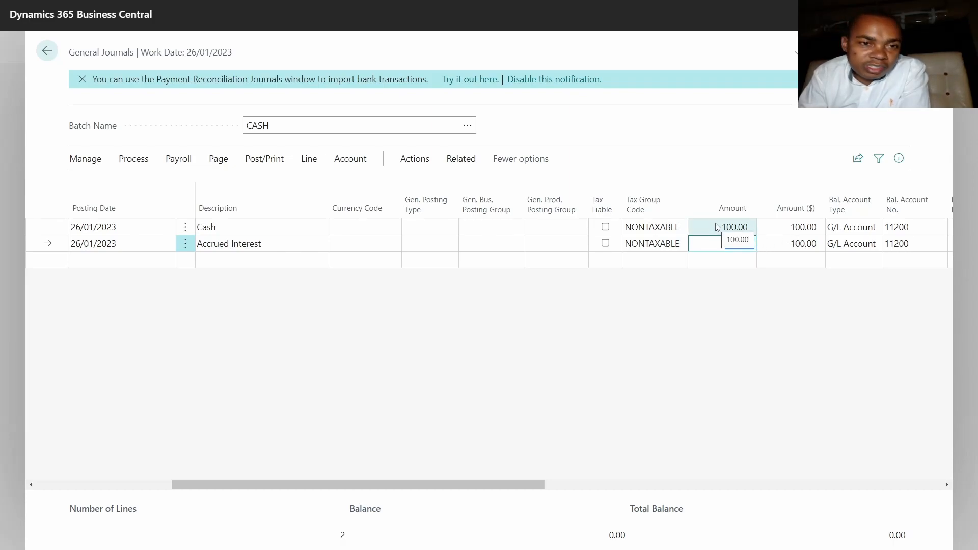
{"action": "key", "text": "ctrl+z"}
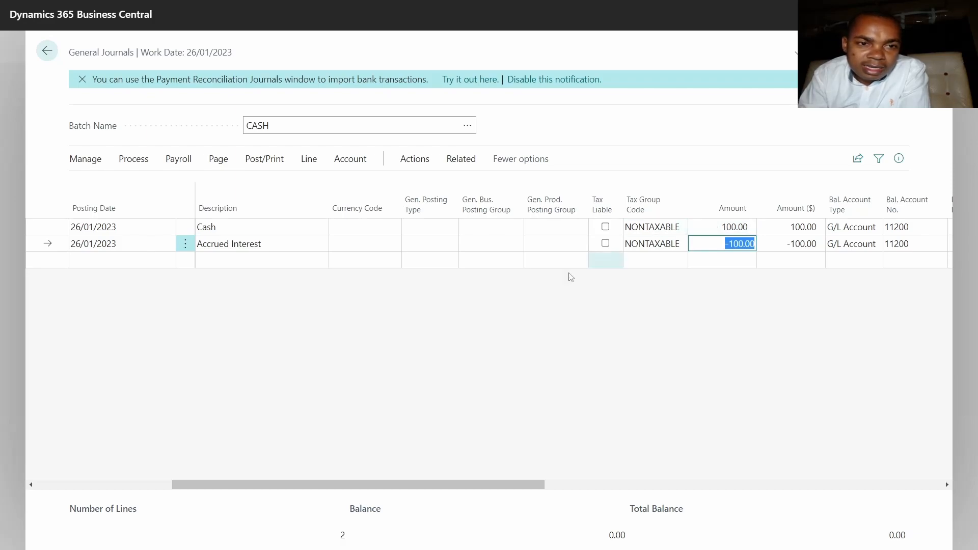
Set the Cash line's balancing account type to Bank Account and choose WWB-OPERATING as the balancing account number.
{"action": "left_click_drag", "start_coordinate": [424, 483], "coordinate": [300, 485]}
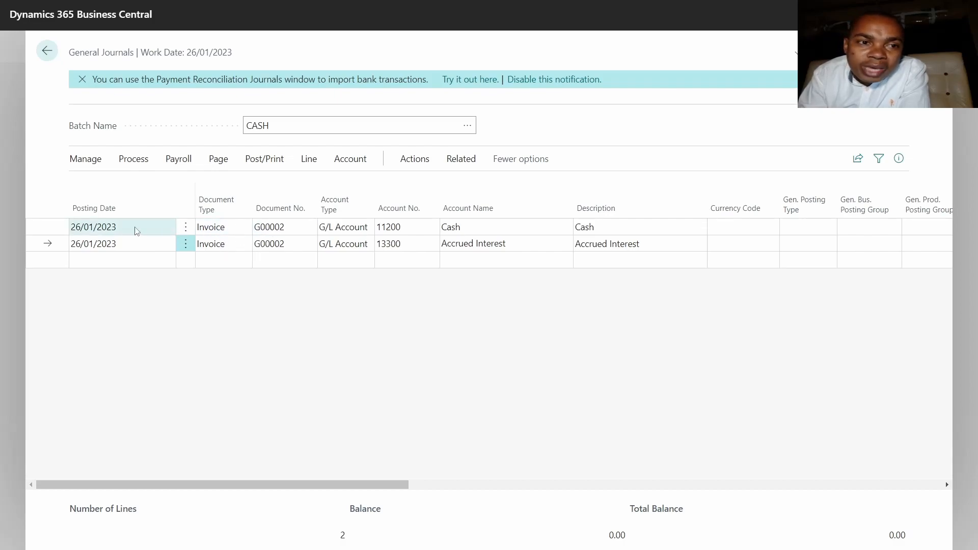
{"action": "left_click", "coordinate": [485, 232]}
{"action": "left_click", "coordinate": [603, 227]}
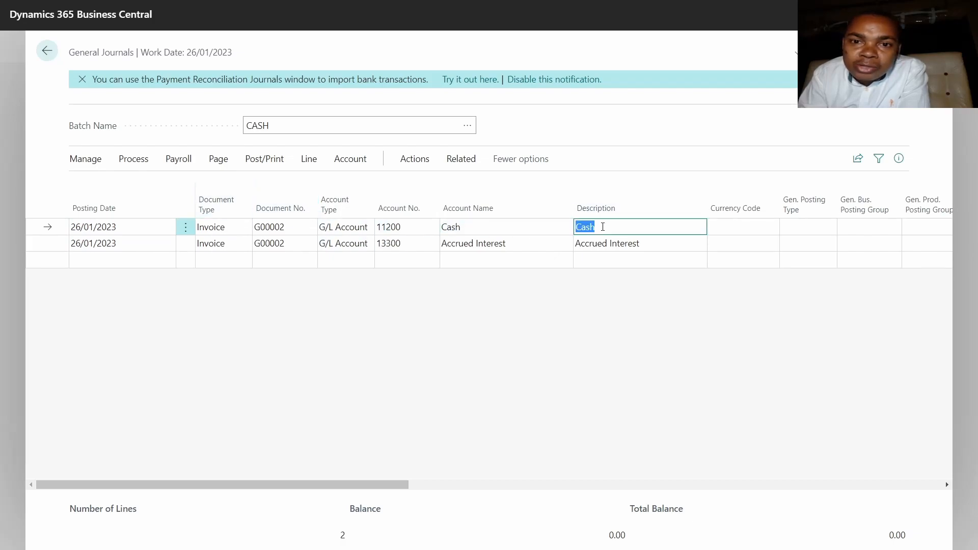
{"action": "left_click_drag", "start_coordinate": [382, 485], "coordinate": [500, 466]}
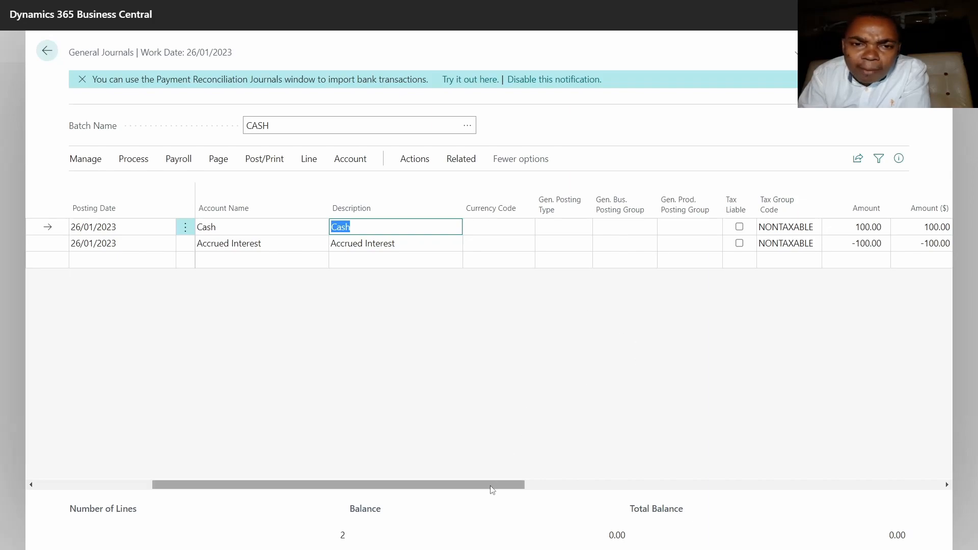
{"action": "left_click_drag", "start_coordinate": [489, 490], "coordinate": [576, 477]}
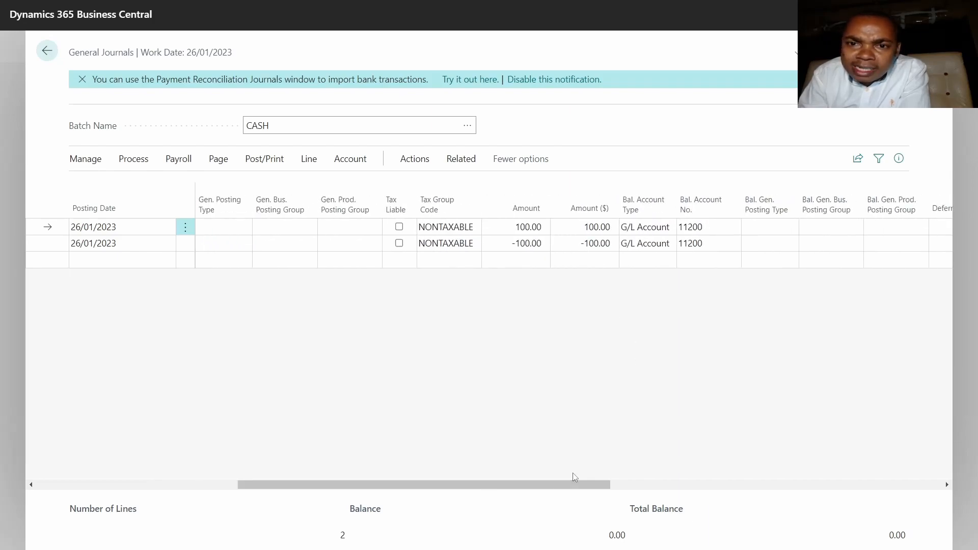
{"action": "left_click", "coordinate": [637, 230]}
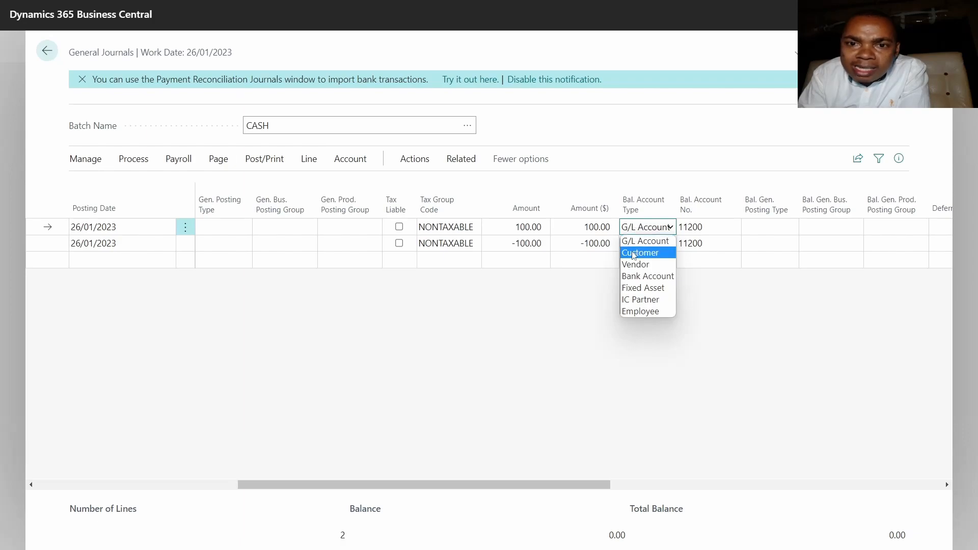
{"action": "left_click", "coordinate": [633, 276]}
{"action": "left_click", "coordinate": [708, 228]}
{"action": "left_click", "coordinate": [732, 228]}
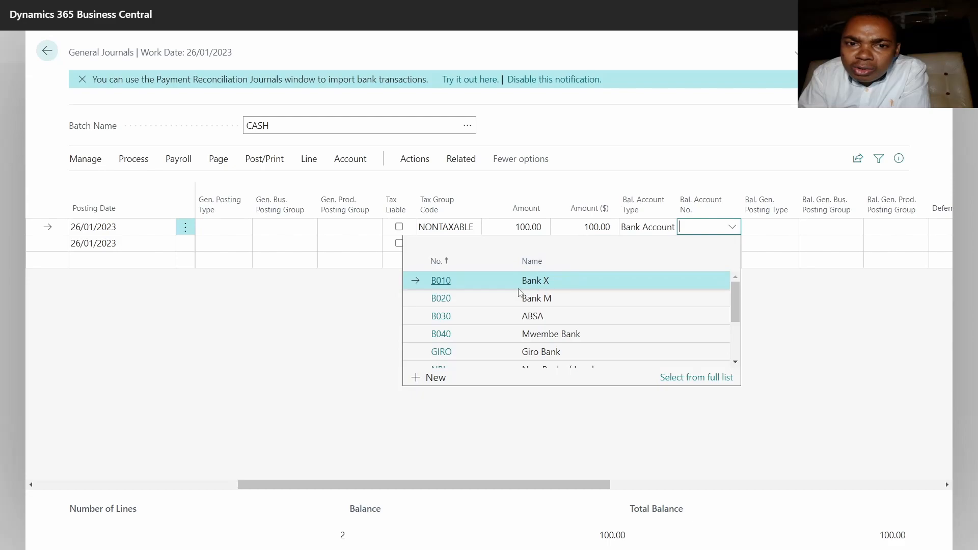
{"action": "scroll", "coordinate": [463, 321], "scroll_direction": "down", "scroll_amount": 3}
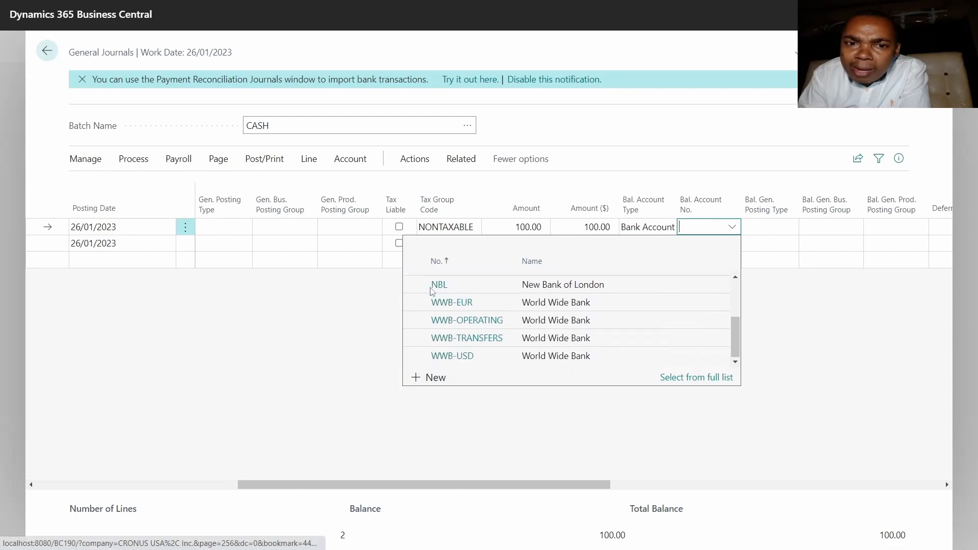
{"action": "left_click", "coordinate": [464, 321]}
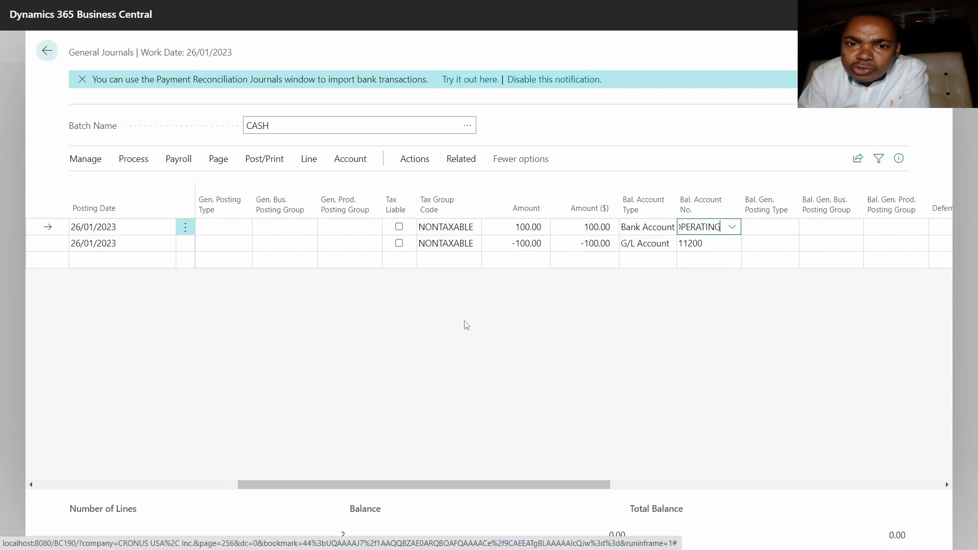
{"action": "left_click", "coordinate": [757, 232]}
Set the Accrued Interest line's balancing account type to Customer and choose Spotsmeyer's Furnishings as the balancing account.
{"action": "left_click", "coordinate": [701, 244]}
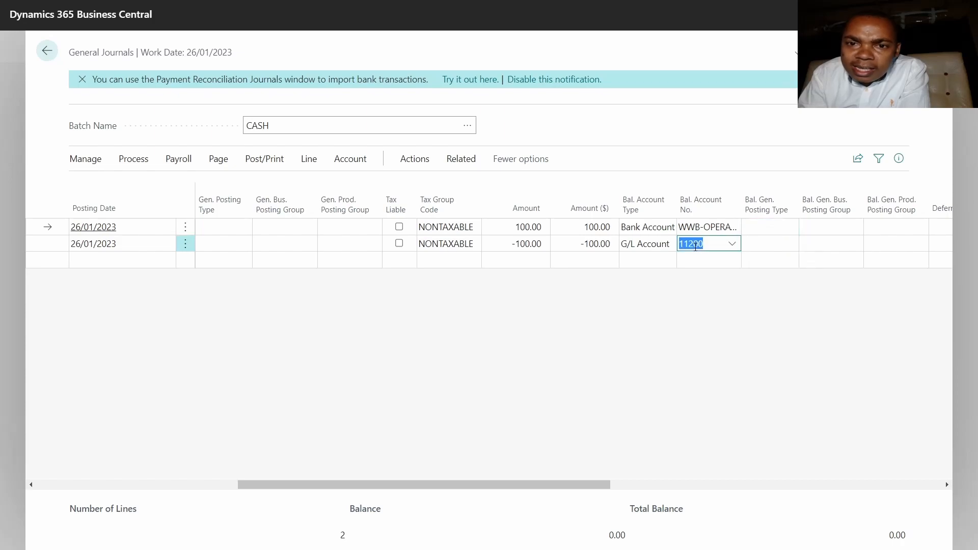
{"action": "left_click", "coordinate": [657, 248]}
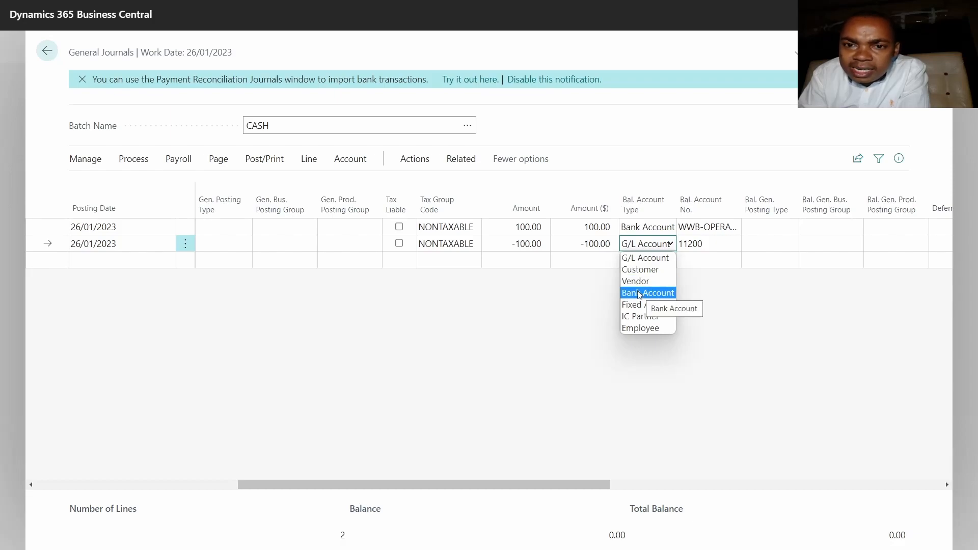
{"action": "left_click", "coordinate": [637, 270]}
{"action": "left_click", "coordinate": [711, 247]}
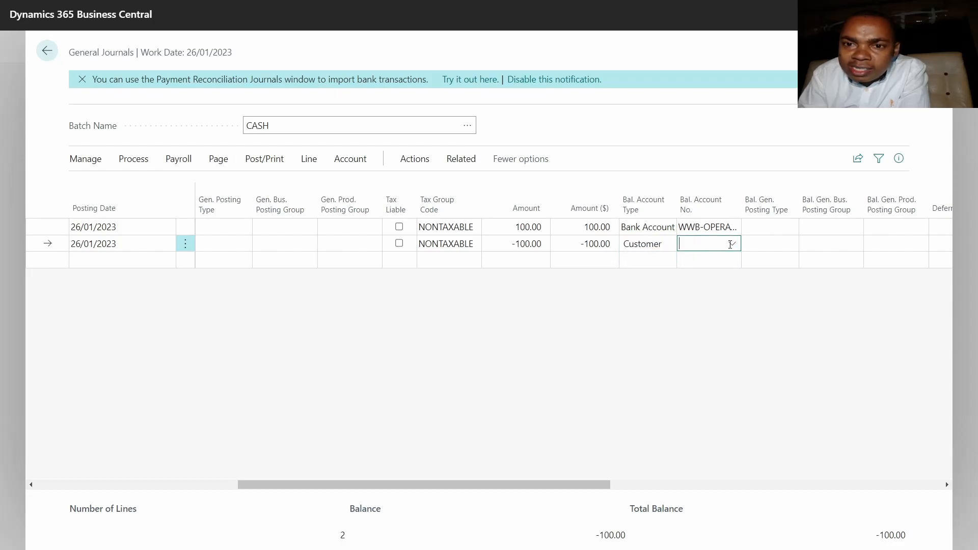
{"action": "left_click", "coordinate": [555, 300]}
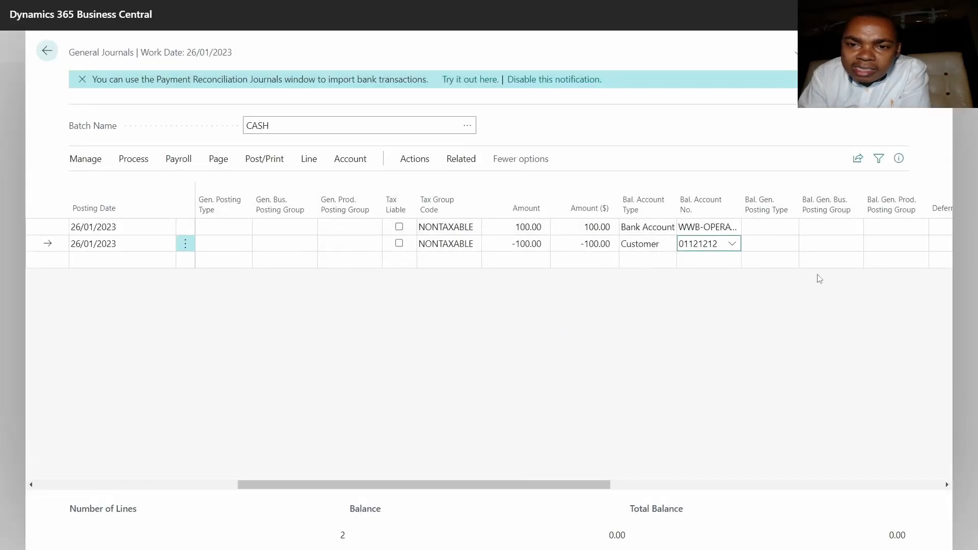
{"action": "left_click", "coordinate": [764, 245]}
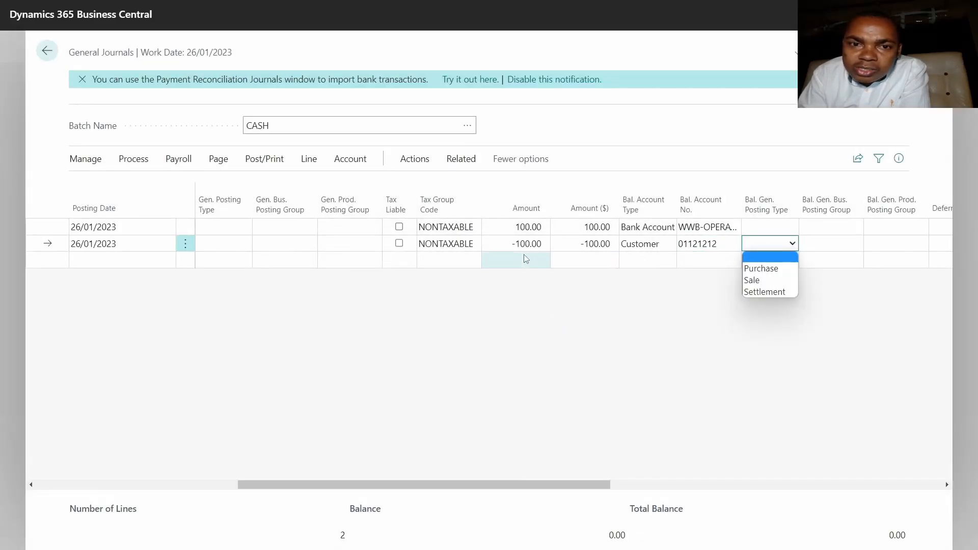
Review the document numbers, amounts and balancing accounts of both journal lines, and copy the balancing customer number.
{"action": "left_click", "coordinate": [438, 243]}
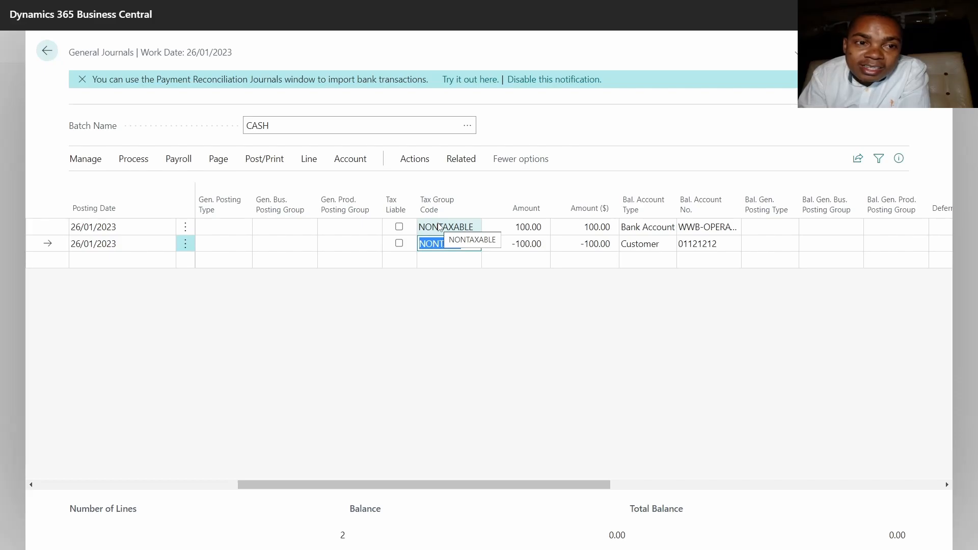
{"action": "left_click_drag", "start_coordinate": [408, 485], "coordinate": [206, 485]}
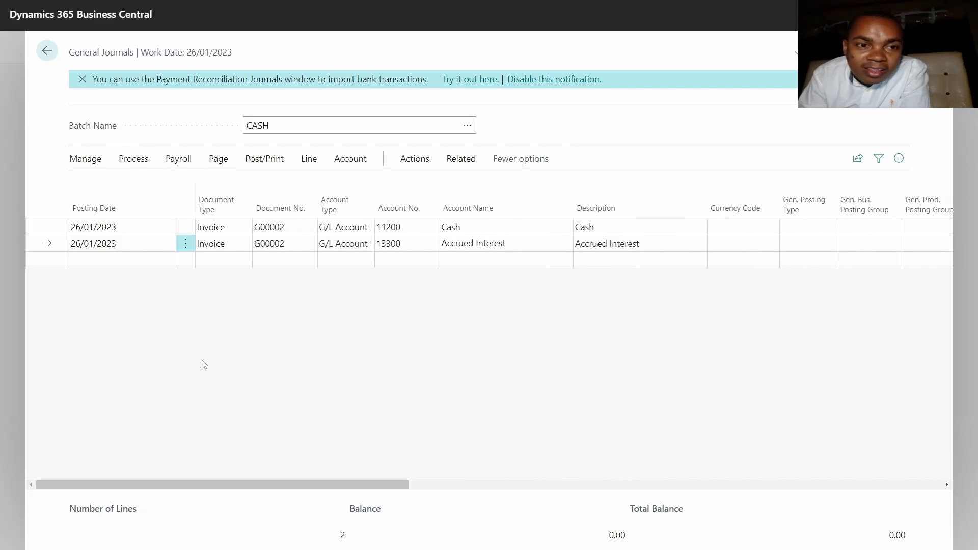
{"action": "left_click", "coordinate": [273, 227]}
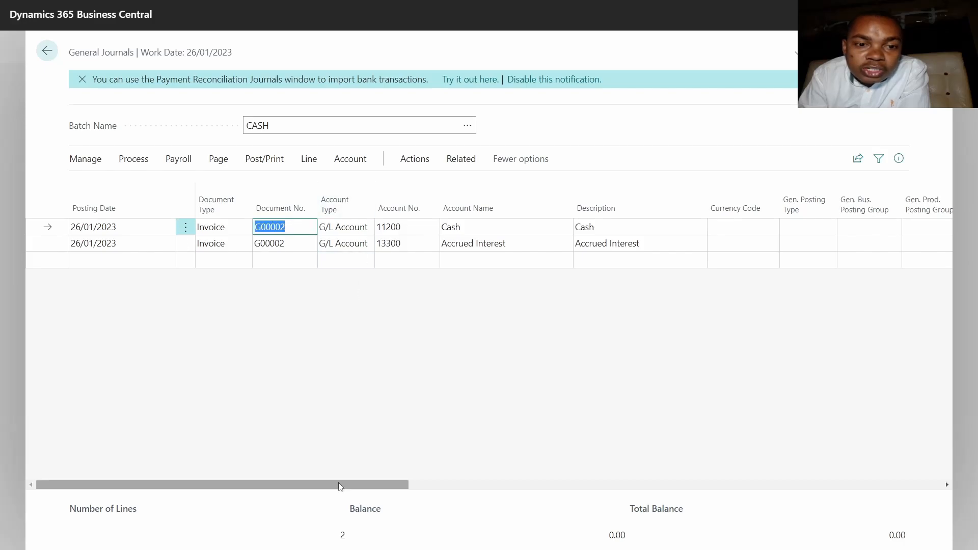
{"action": "left_click_drag", "start_coordinate": [341, 485], "coordinate": [526, 454]}
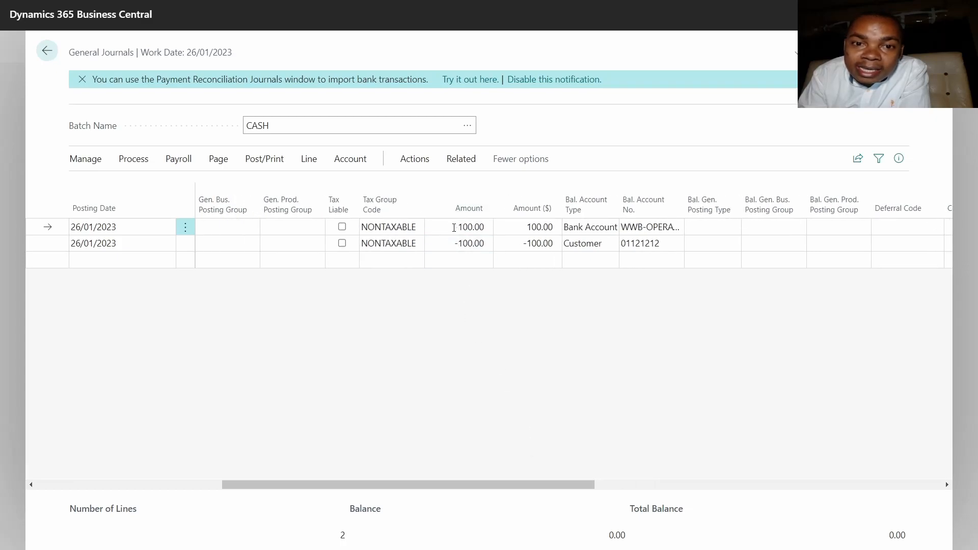
{"action": "left_click", "coordinate": [454, 228]}
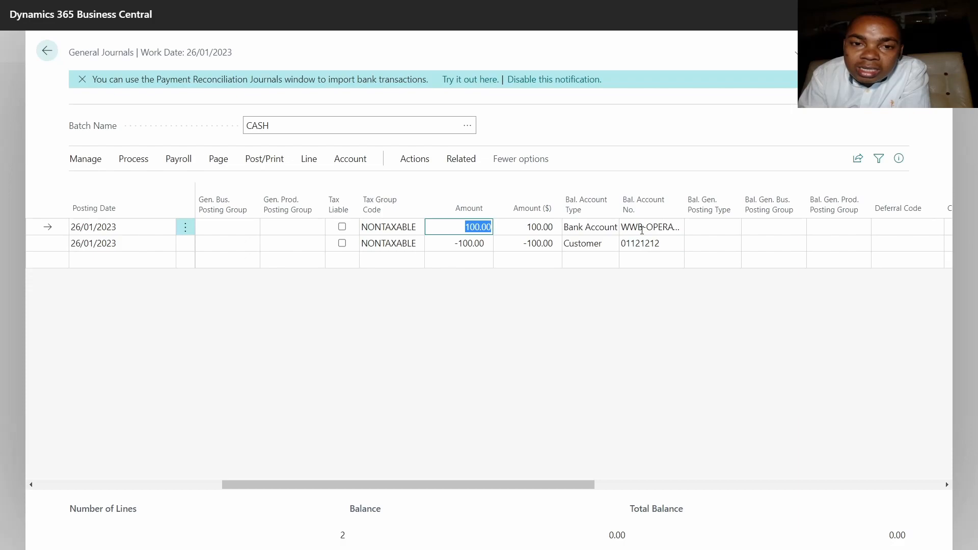
{"action": "left_click", "coordinate": [451, 248]}
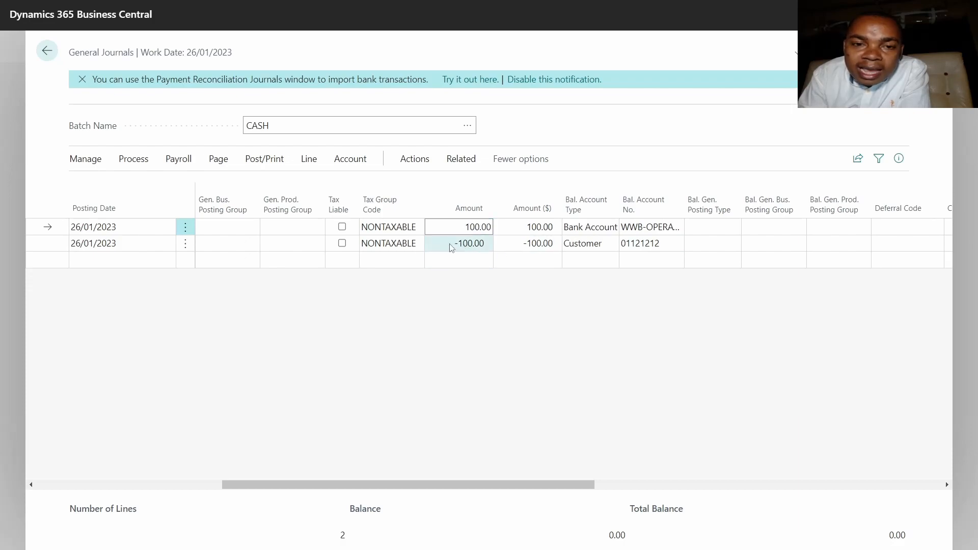
{"action": "left_click", "coordinate": [452, 247]}
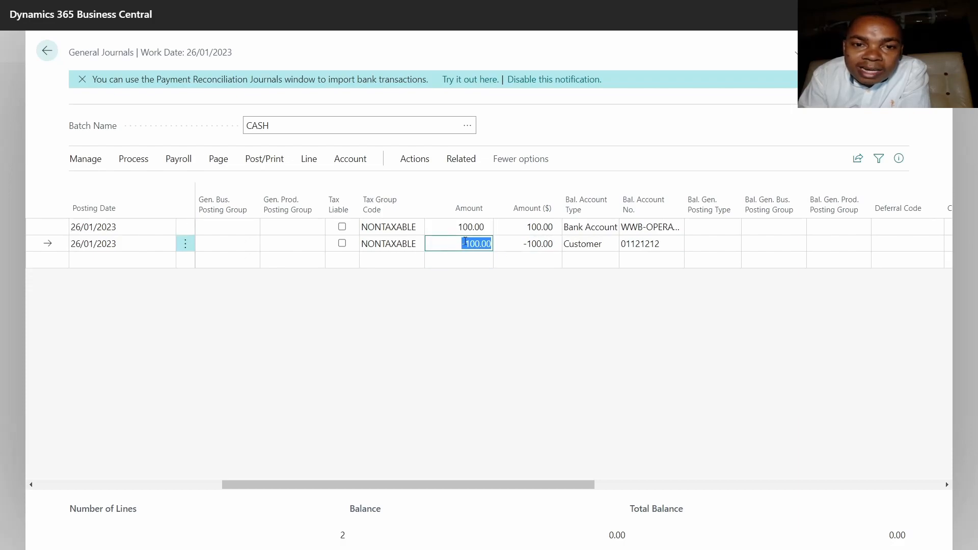
{"action": "scroll", "coordinate": [208, 359], "scroll_direction": "left", "scroll_amount": 10}
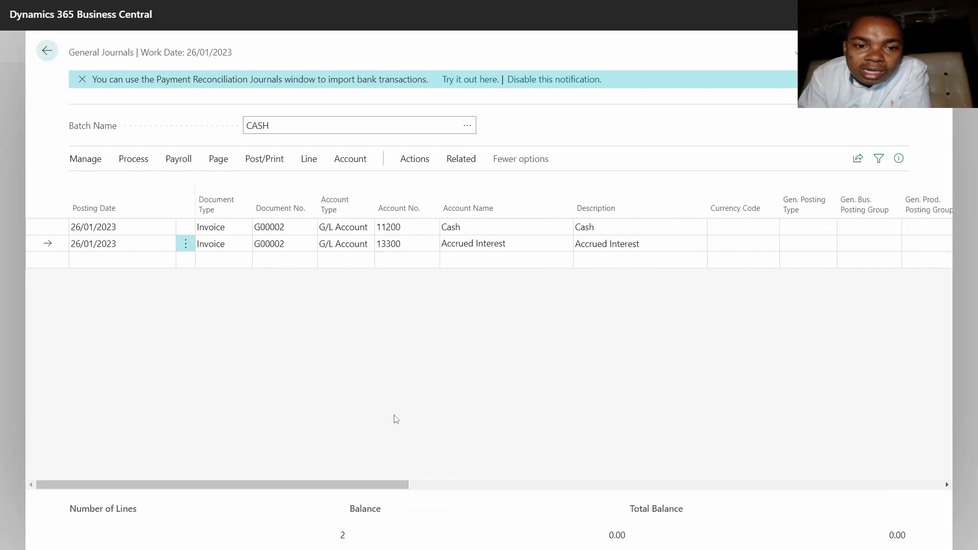
{"action": "left_click_drag", "start_coordinate": [383, 483], "coordinate": [627, 428]}
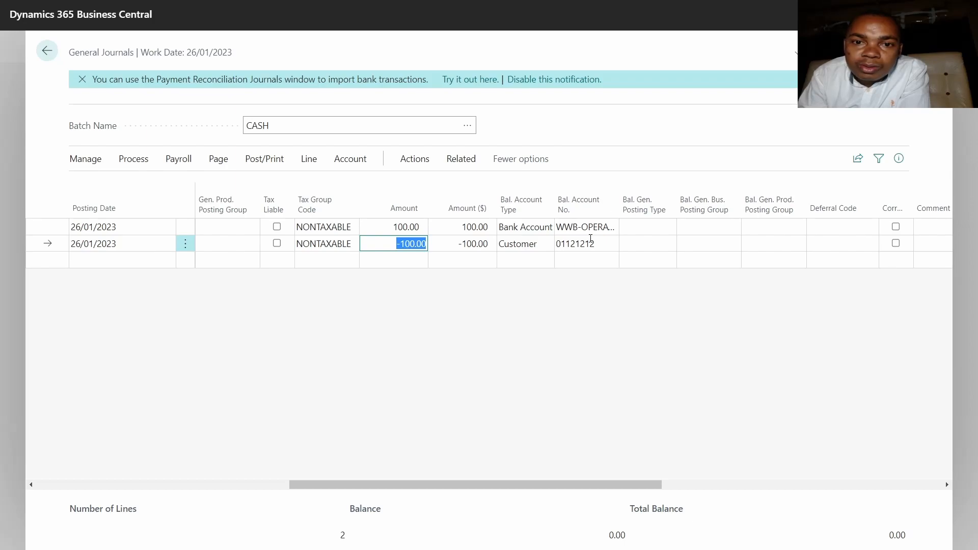
{"action": "left_click", "coordinate": [590, 243]}
{"action": "key", "text": "ctrl+c"}
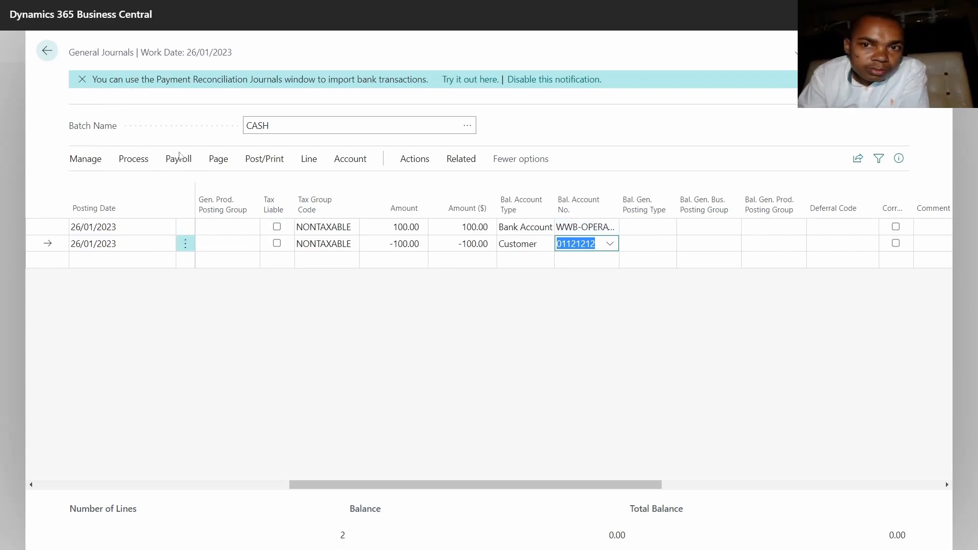
Post the lines of the CASH journal batch.
{"action": "left_click", "coordinate": [264, 158]}
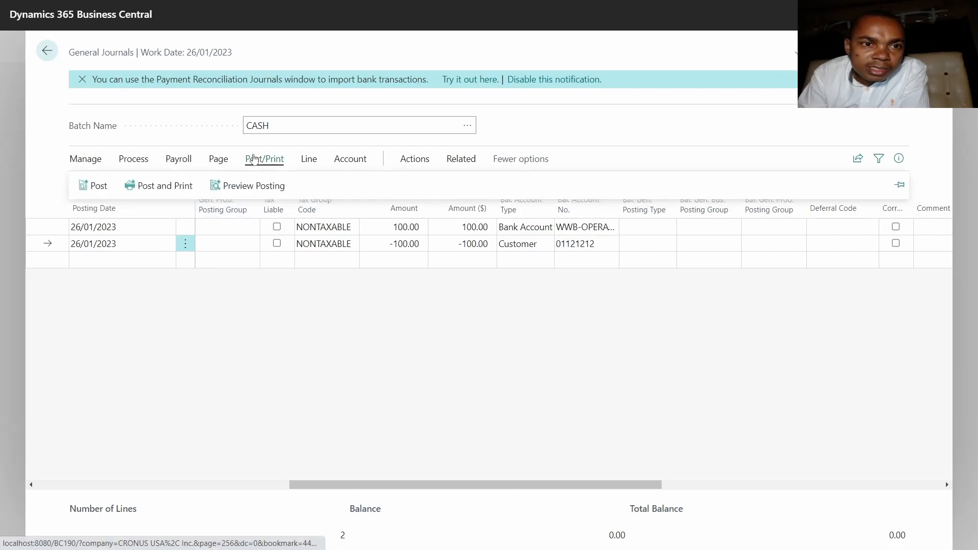
{"action": "left_click", "coordinate": [86, 194]}
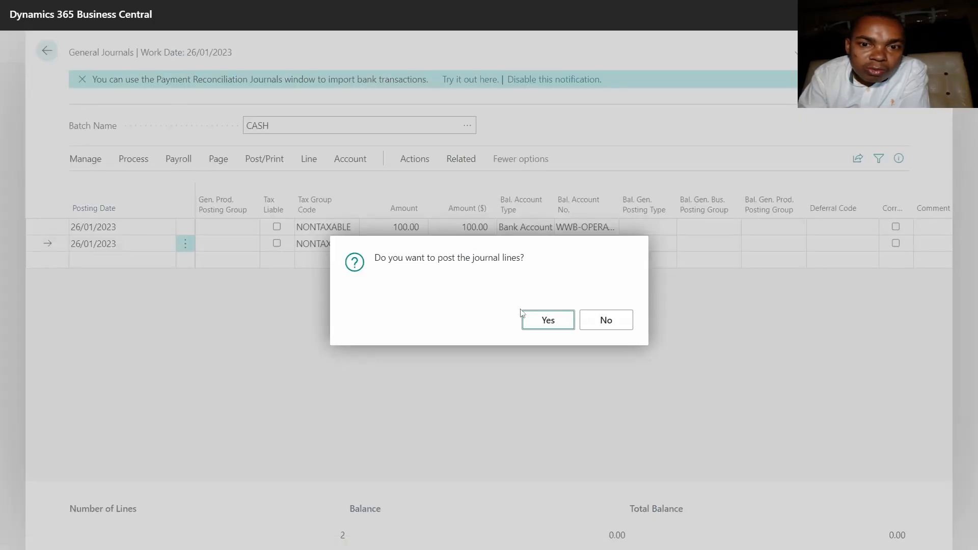
{"action": "left_click", "coordinate": [543, 321]}
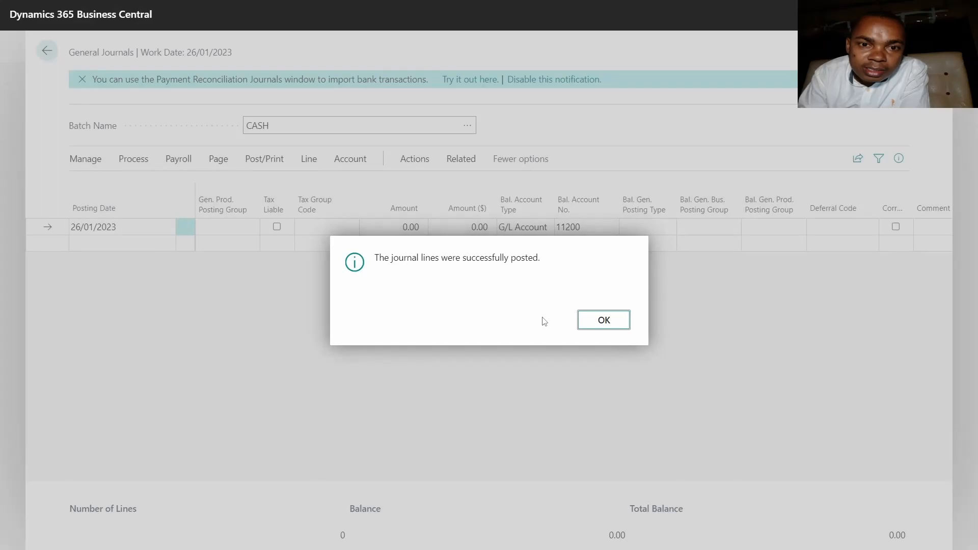
{"action": "left_click", "coordinate": [594, 320]}
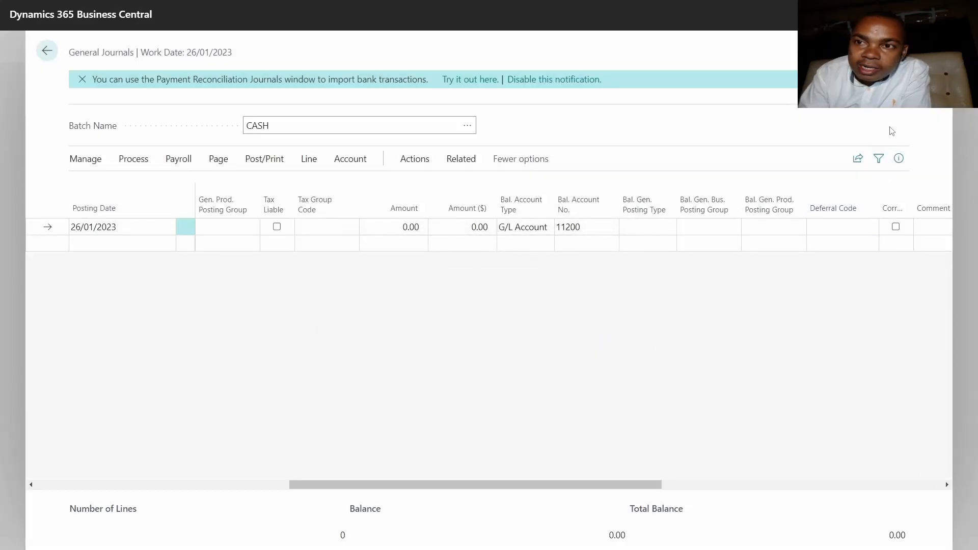
Leave the journal for the Customers list and search for Spotsmeyer's Furnishings by the copied customer number.
{"action": "left_click", "coordinate": [43, 57]}
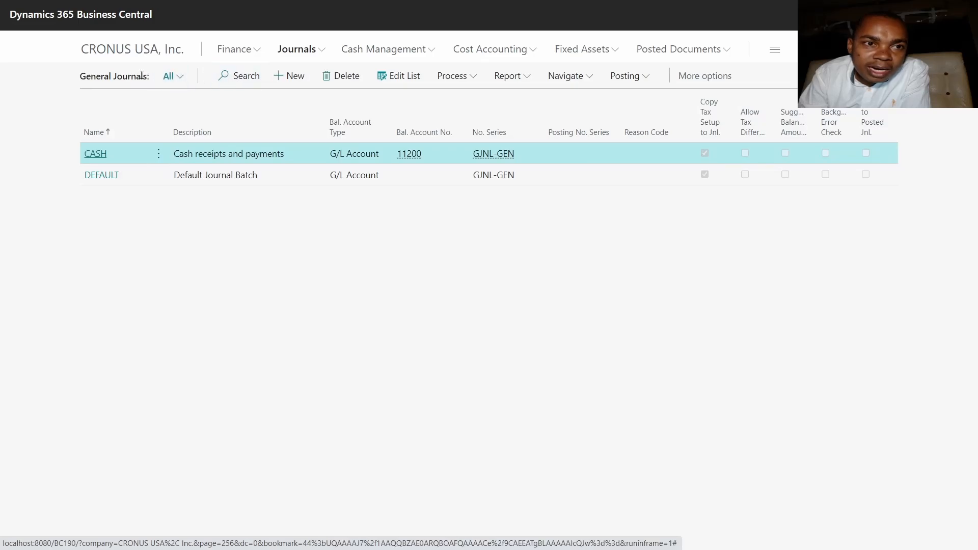
{"action": "left_click", "coordinate": [136, 51]}
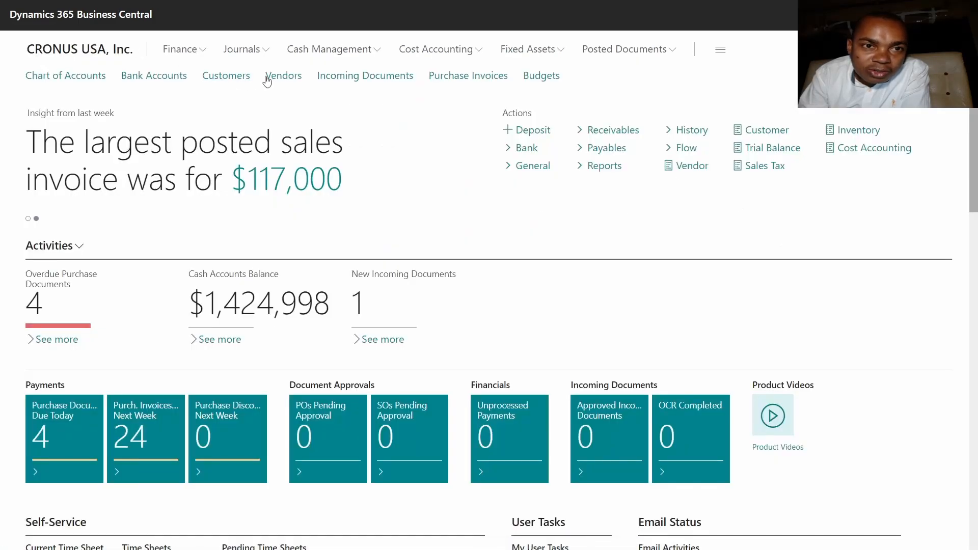
{"action": "left_click", "coordinate": [226, 76]}
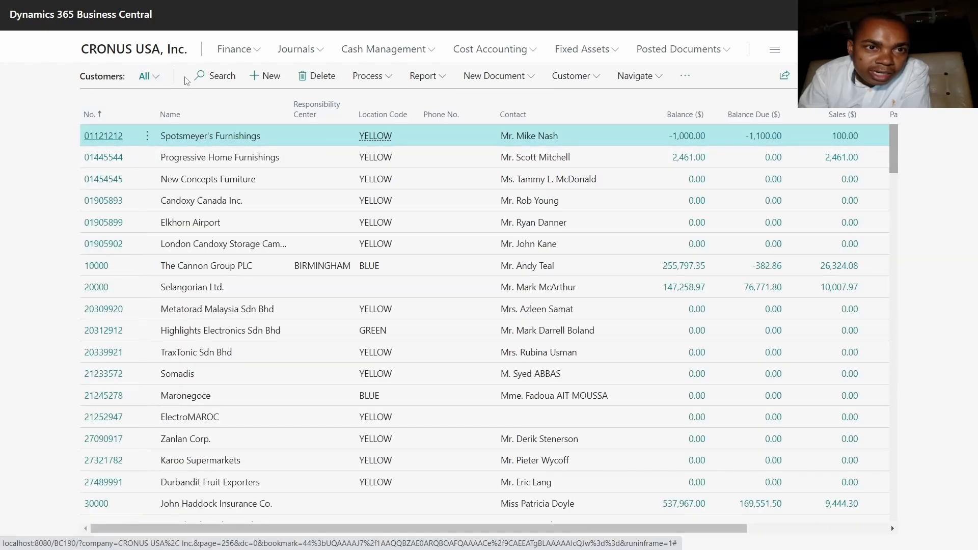
{"action": "left_click", "coordinate": [213, 76]}
{"action": "key", "text": "ctrl+v"}
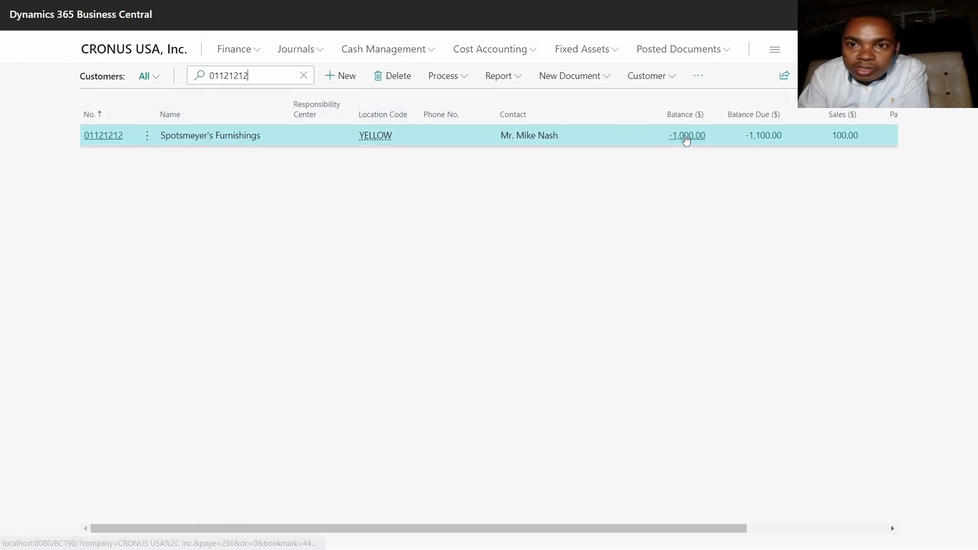
Open the ledger entries behind the balance of Spotsmeyer's Furnishings and examine the amounts of invoice G00002 and the payments.
{"action": "left_click", "coordinate": [686, 136]}
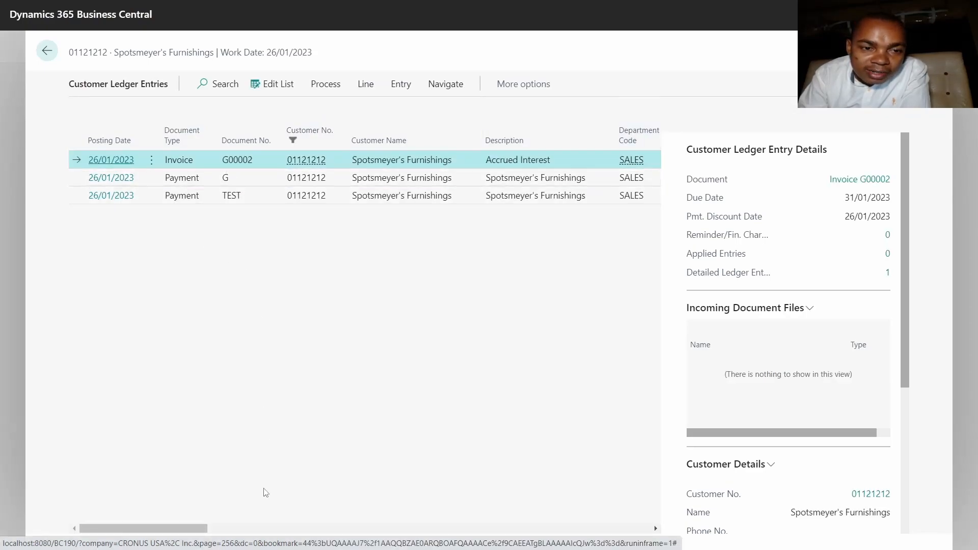
{"action": "left_click_drag", "start_coordinate": [189, 531], "coordinate": [286, 520]}
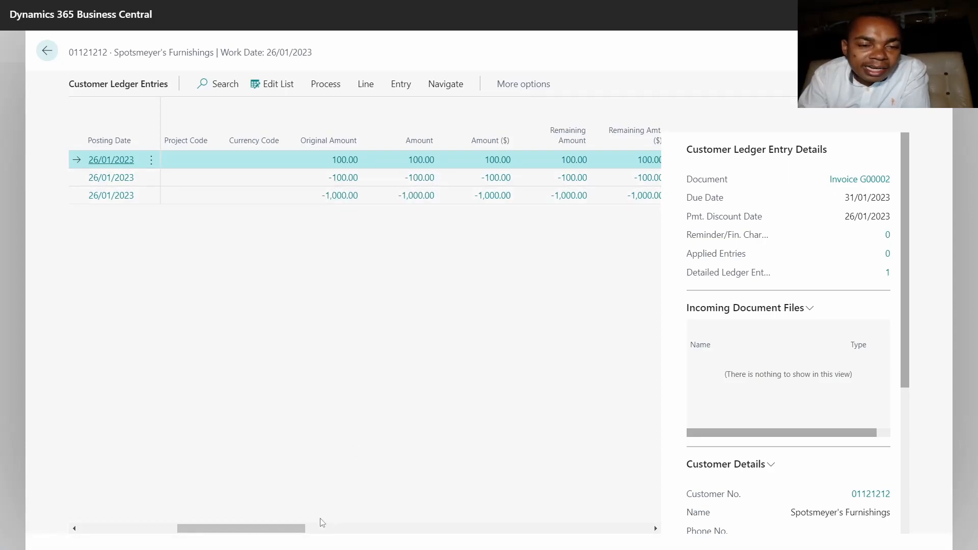
{"action": "left_click_drag", "start_coordinate": [250, 530], "coordinate": [138, 539]}
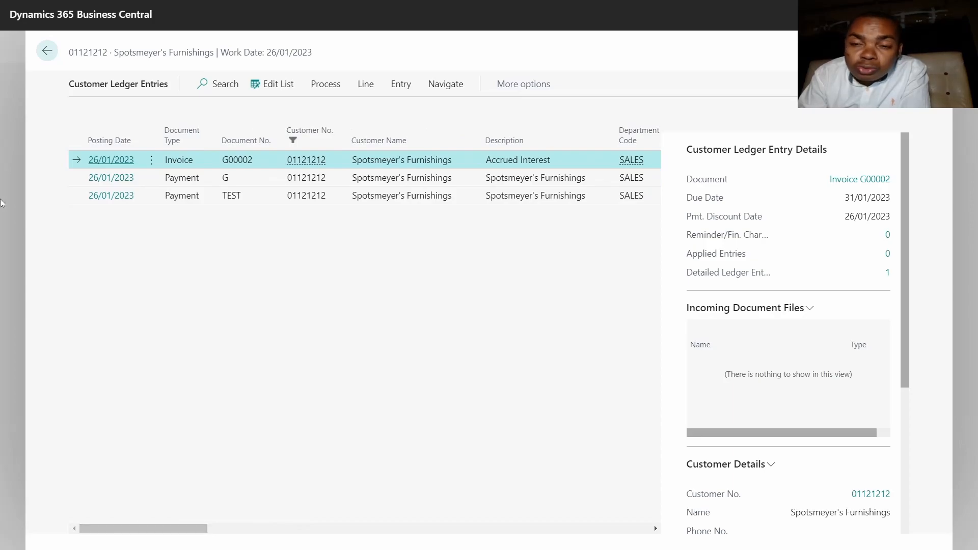